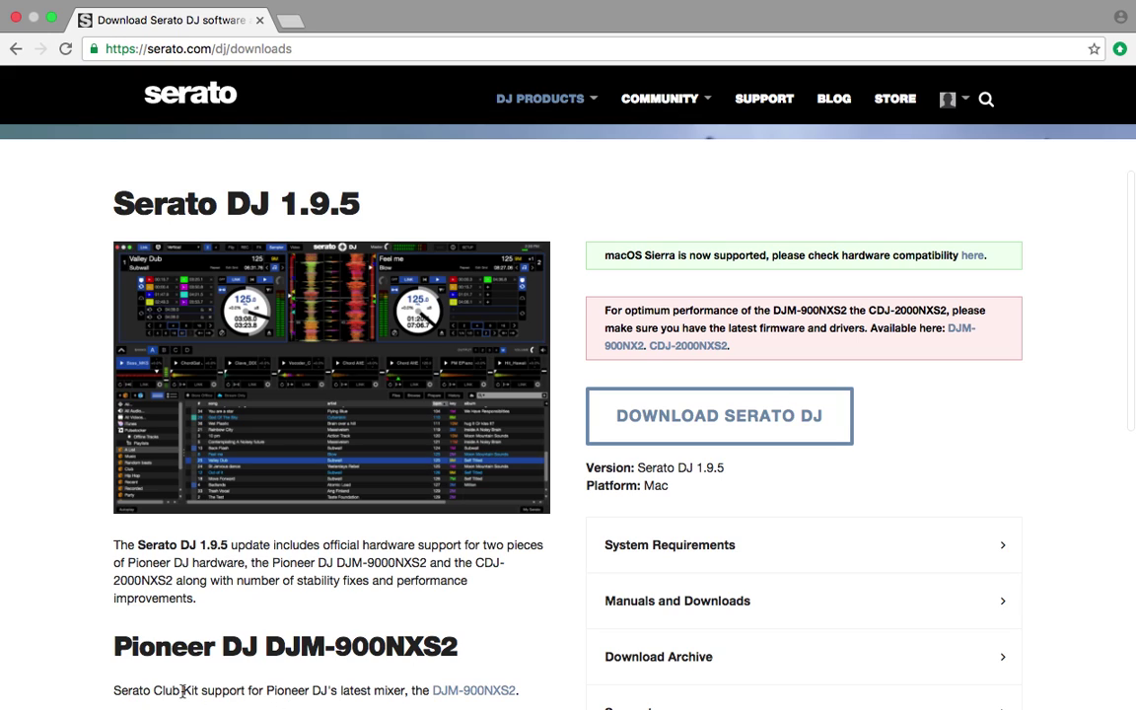
# Open the Release Notes for Serato DJ 1.9.5 from the downloads page.
pyautogui.moveTo(353, 690)
pyautogui.scroll(-3, 511, 596)
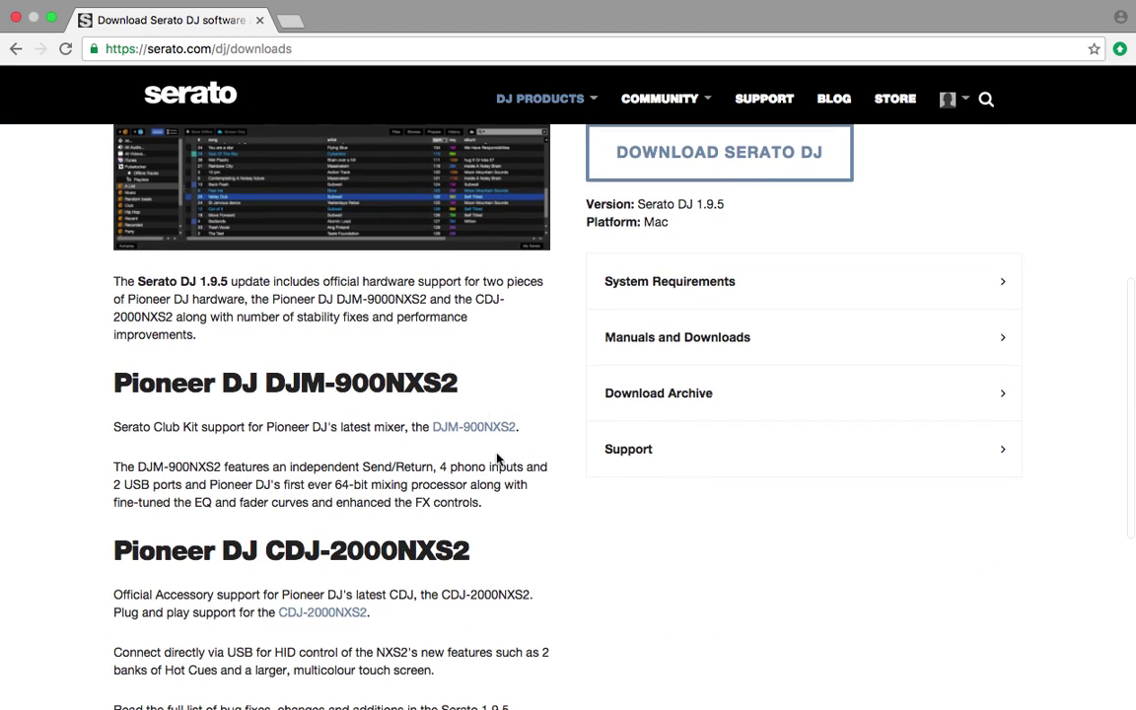
pyautogui.scroll(4, 642, 363)
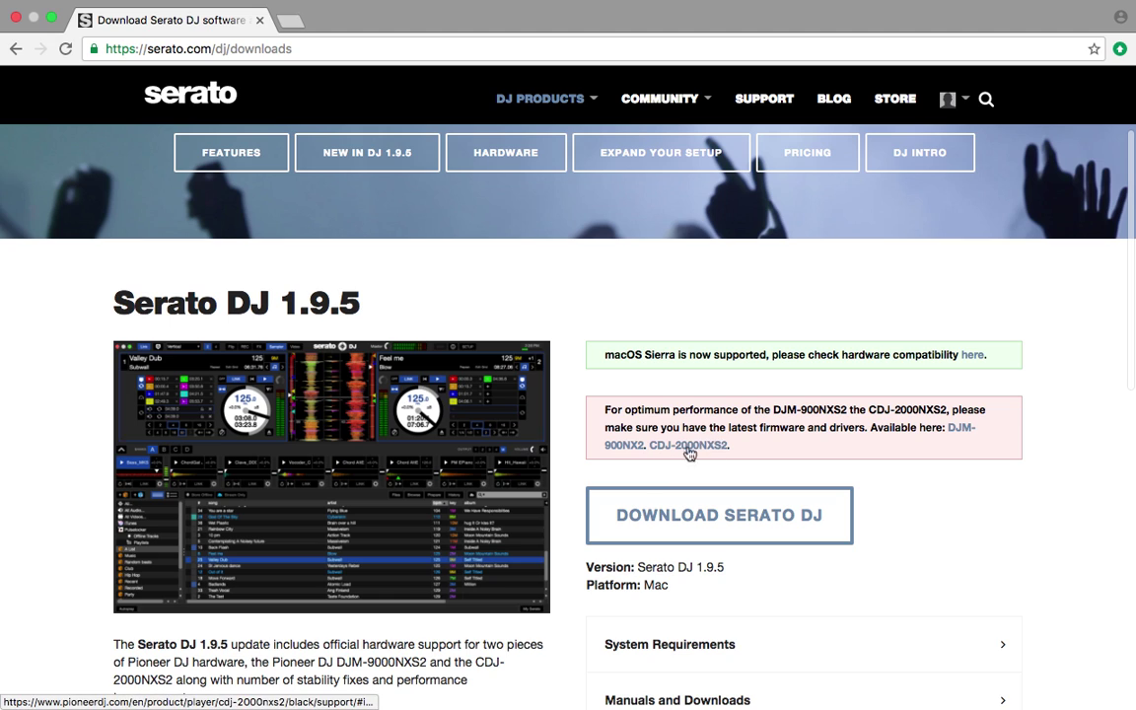
pyautogui.scroll(-3, 801, 471)
pyautogui.scroll(-1, 797, 473)
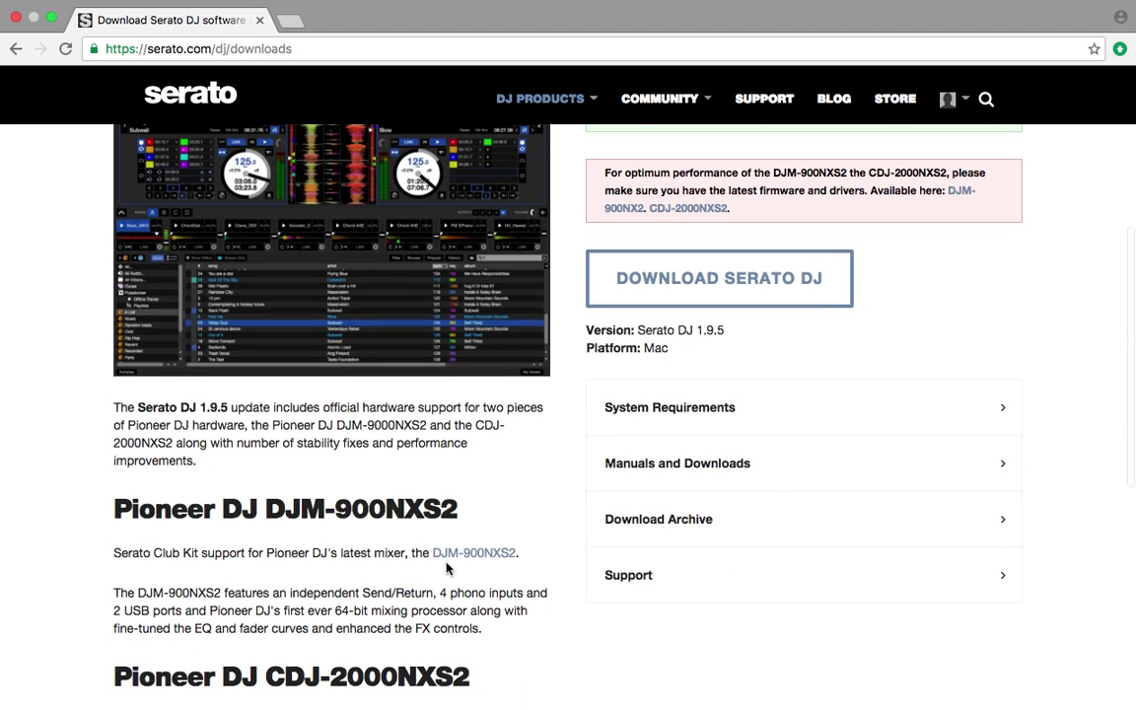
pyautogui.scroll(-3, 328, 546)
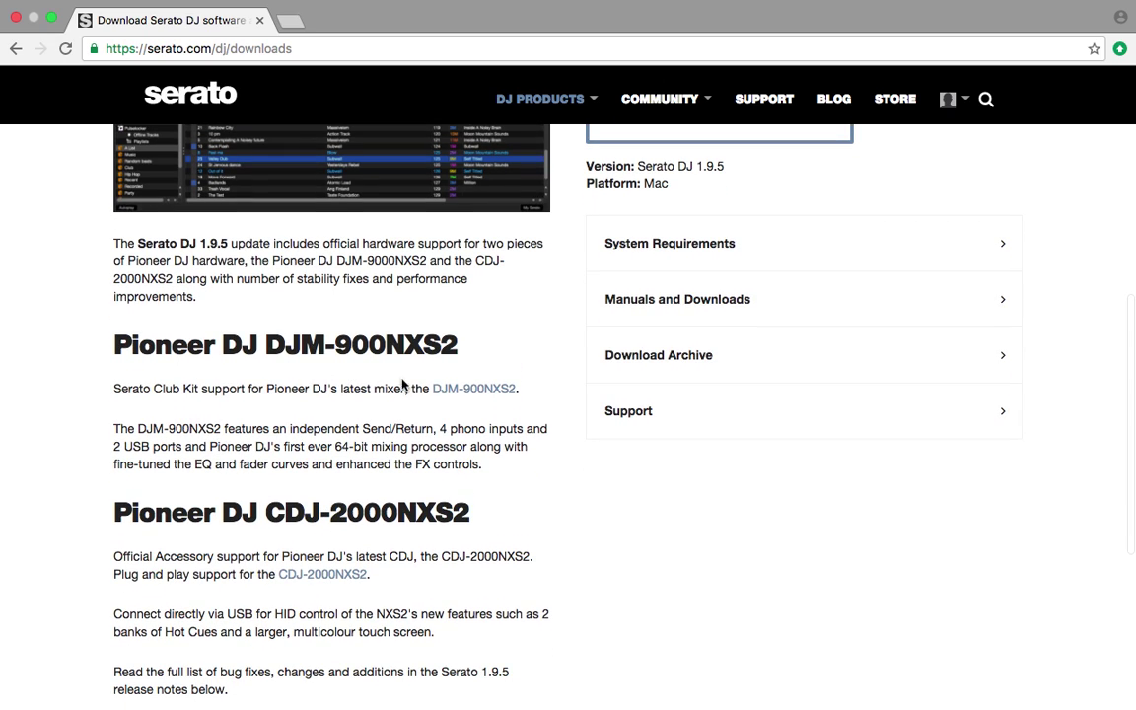
pyautogui.scroll(-2, 459, 393)
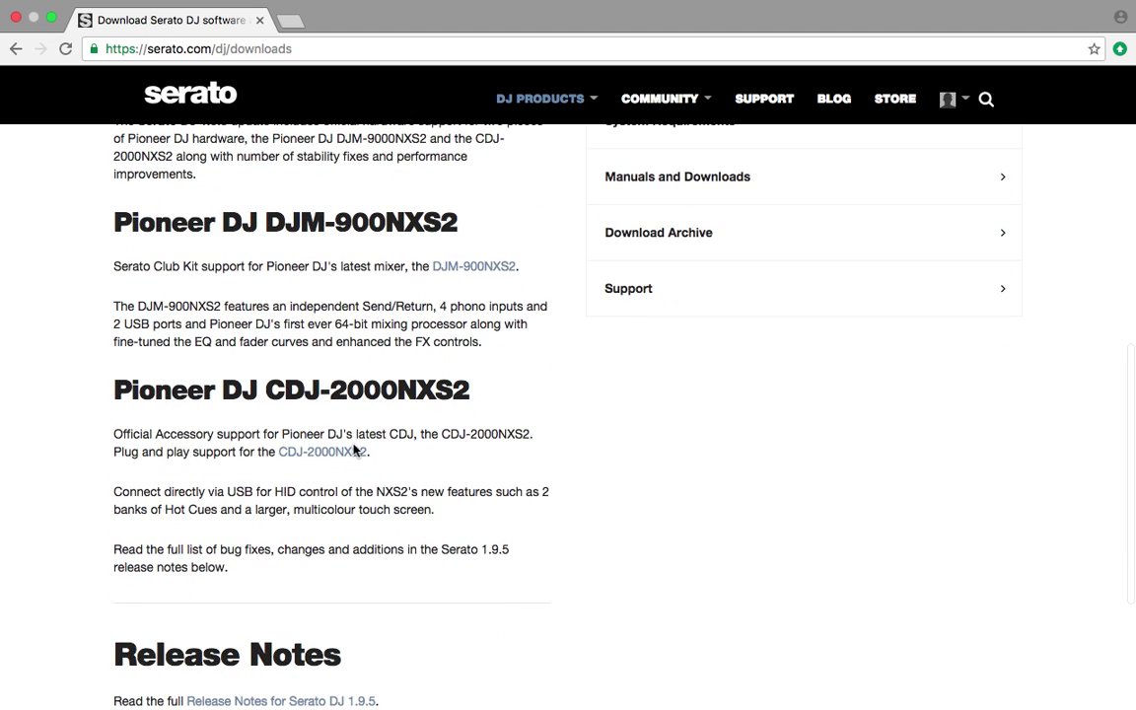
pyautogui.scroll(-2, 355, 451)
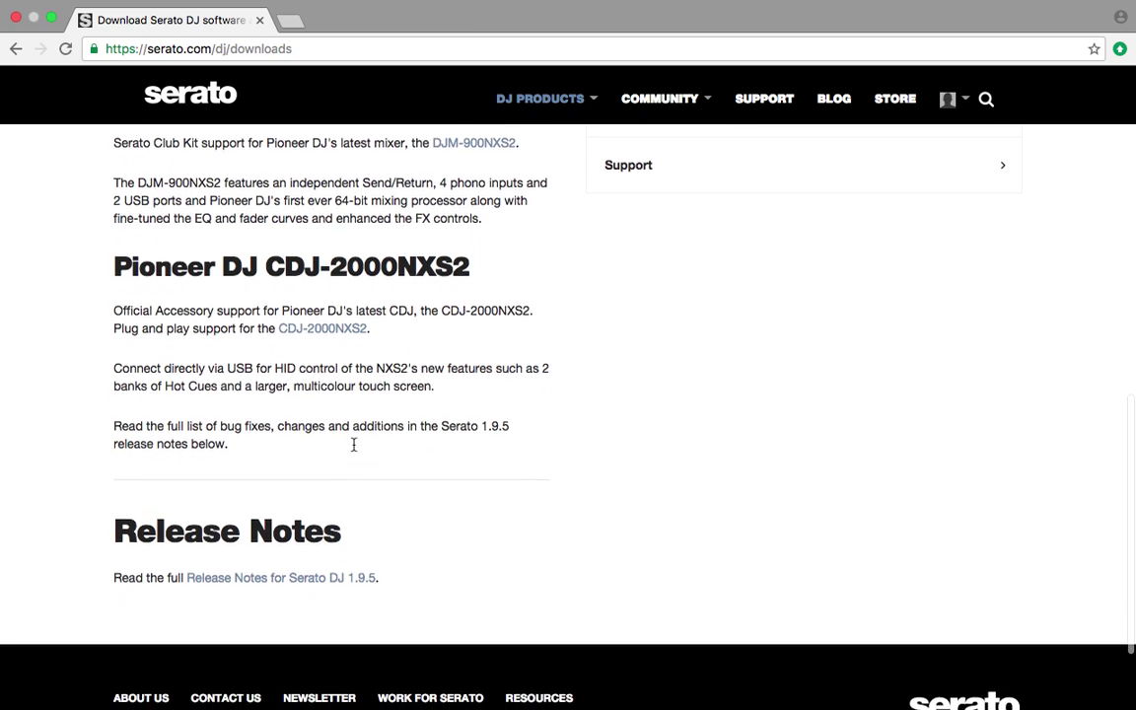
pyautogui.click(272, 577)
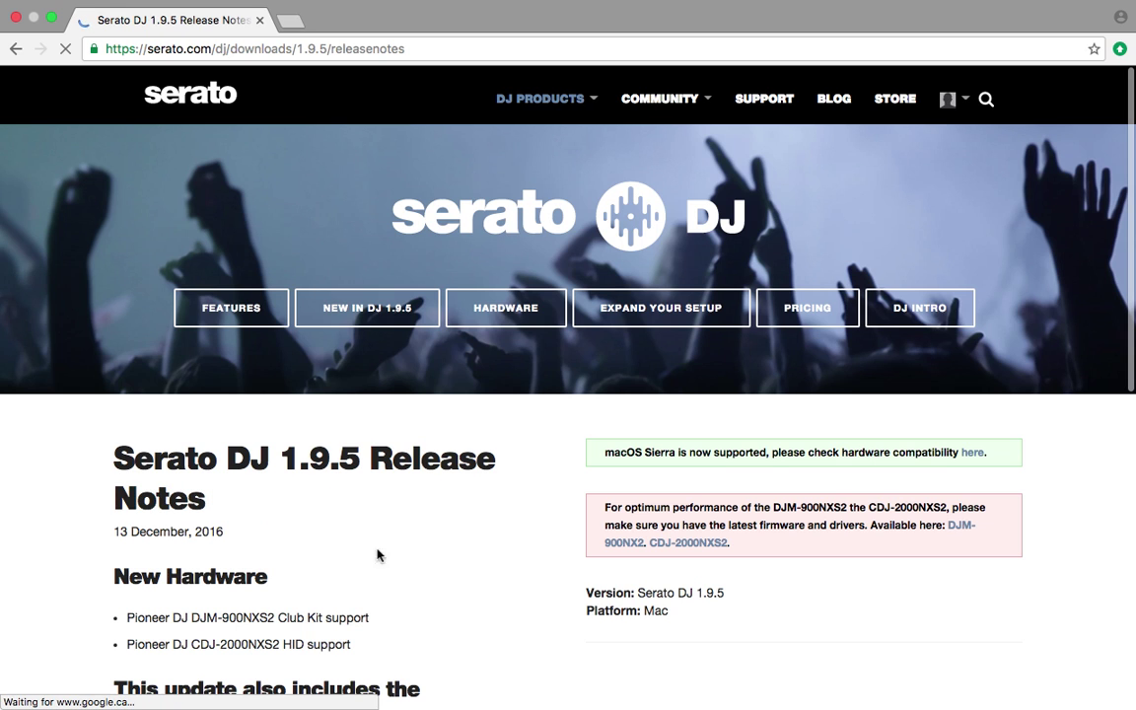
# Read through the 1.9.5 fixes list, dated 13 December 2016.
pyautogui.scroll(-3, 478, 565)
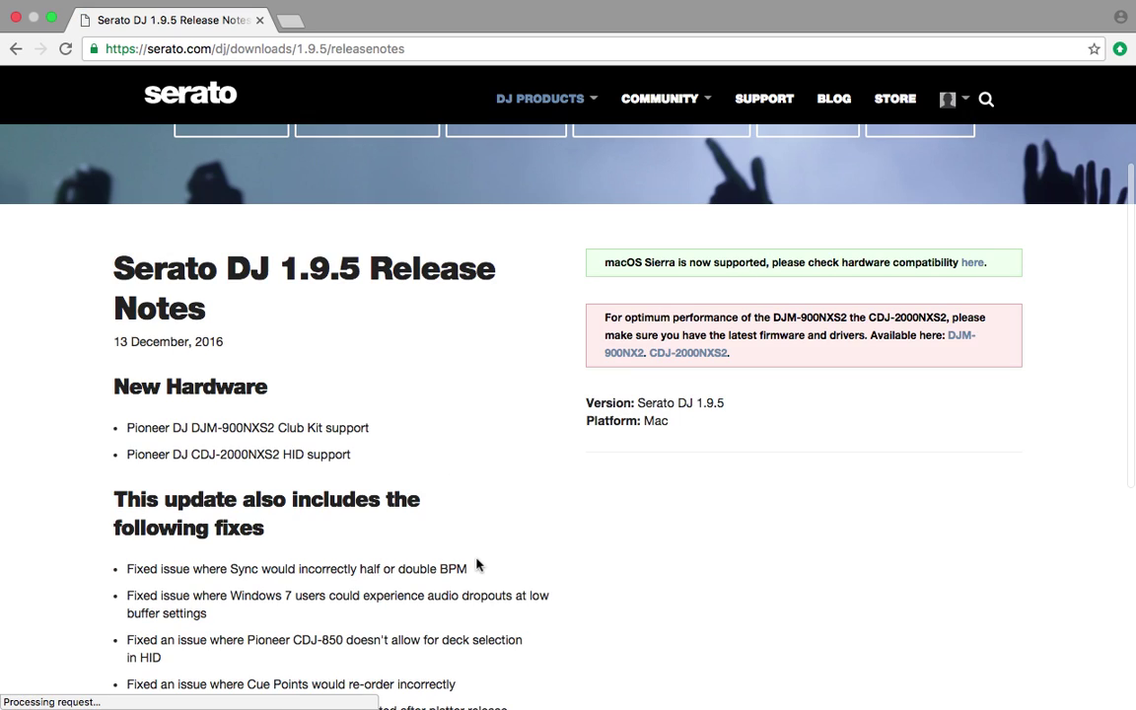
pyautogui.scroll(-2, 477, 565)
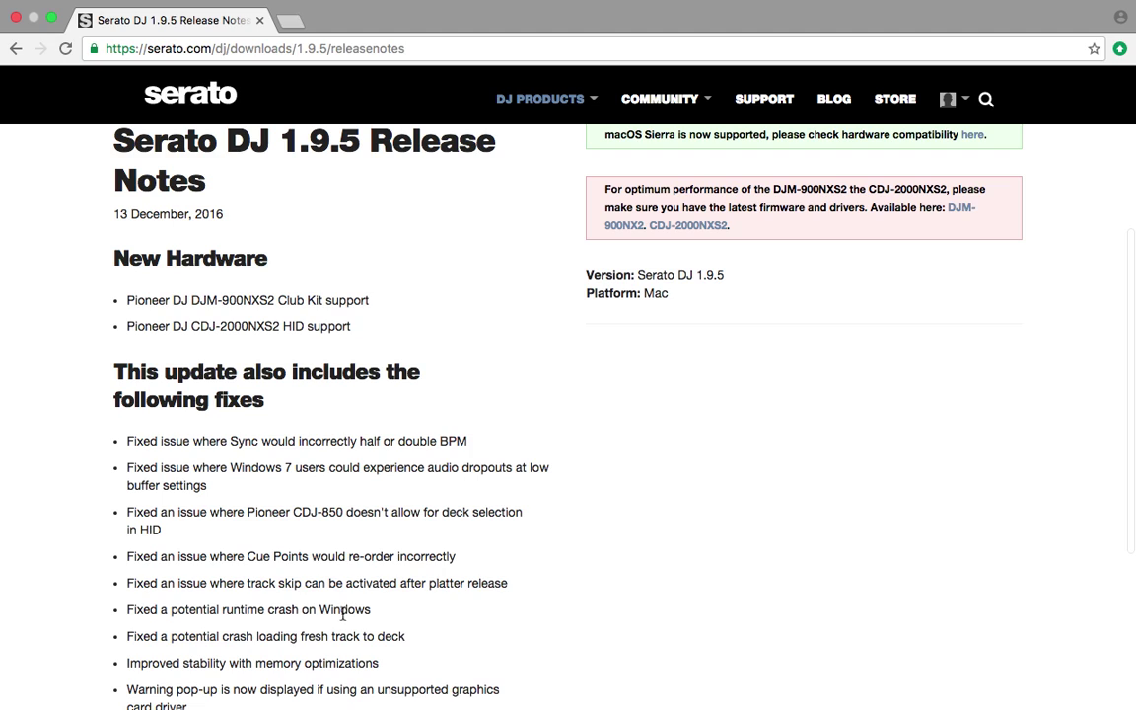
pyautogui.scroll(-3, 392, 614)
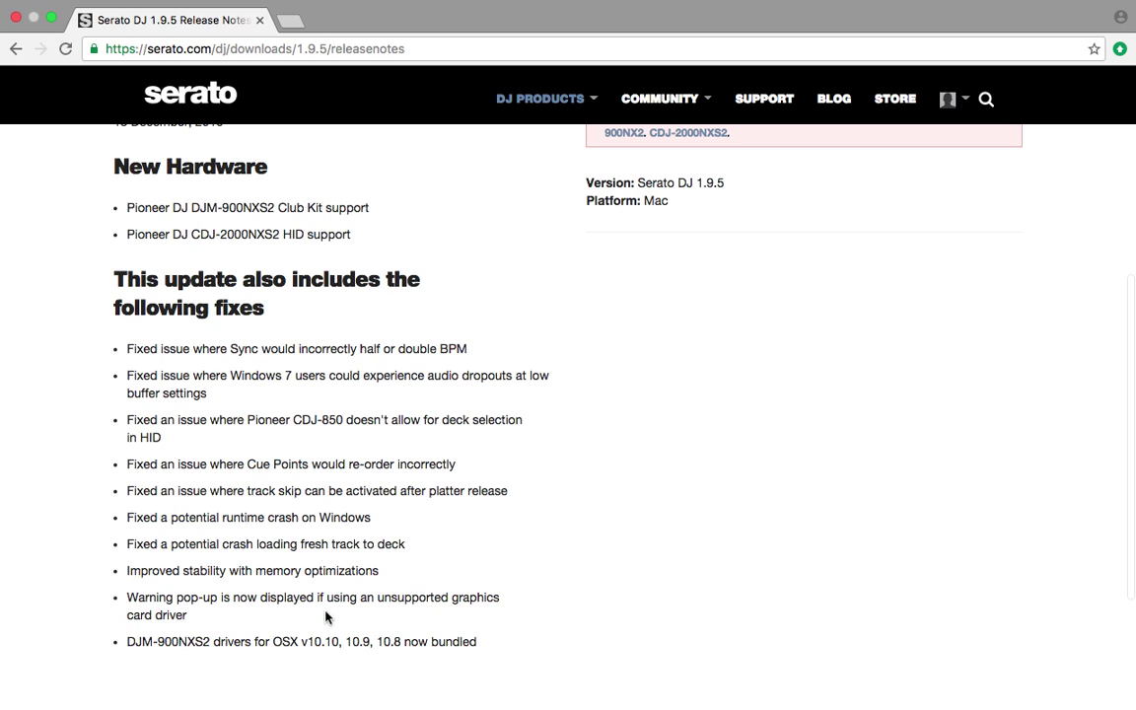
pyautogui.scroll(-2, 347, 624)
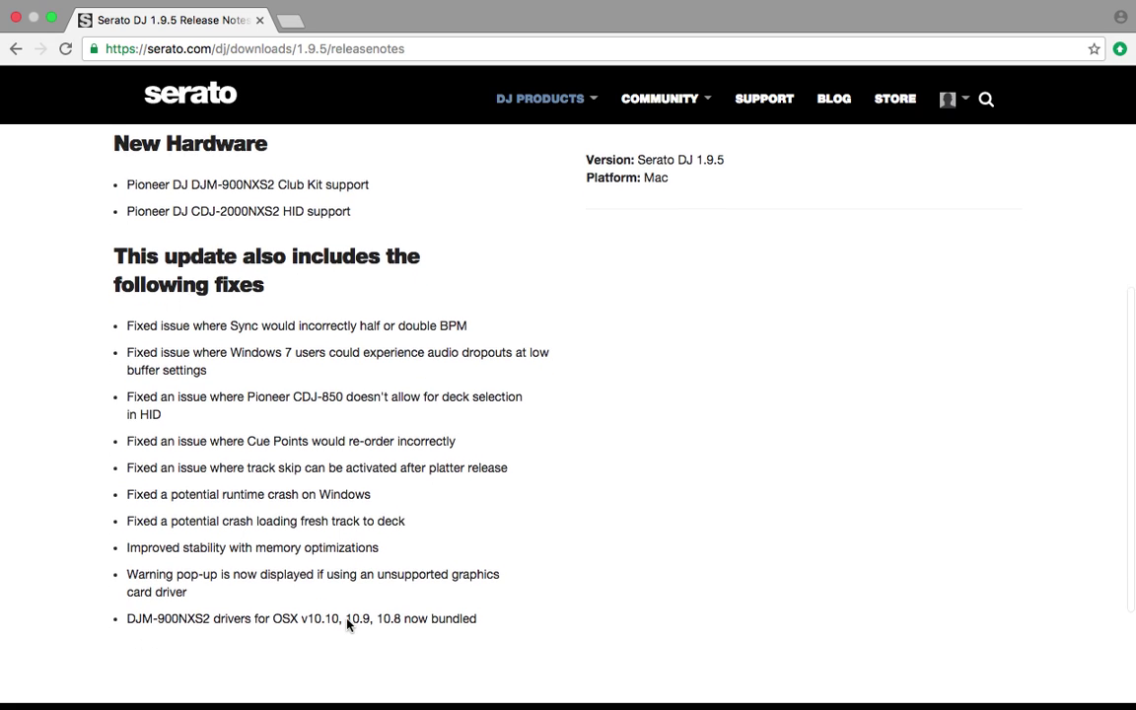
pyautogui.scroll(5, 347, 623)
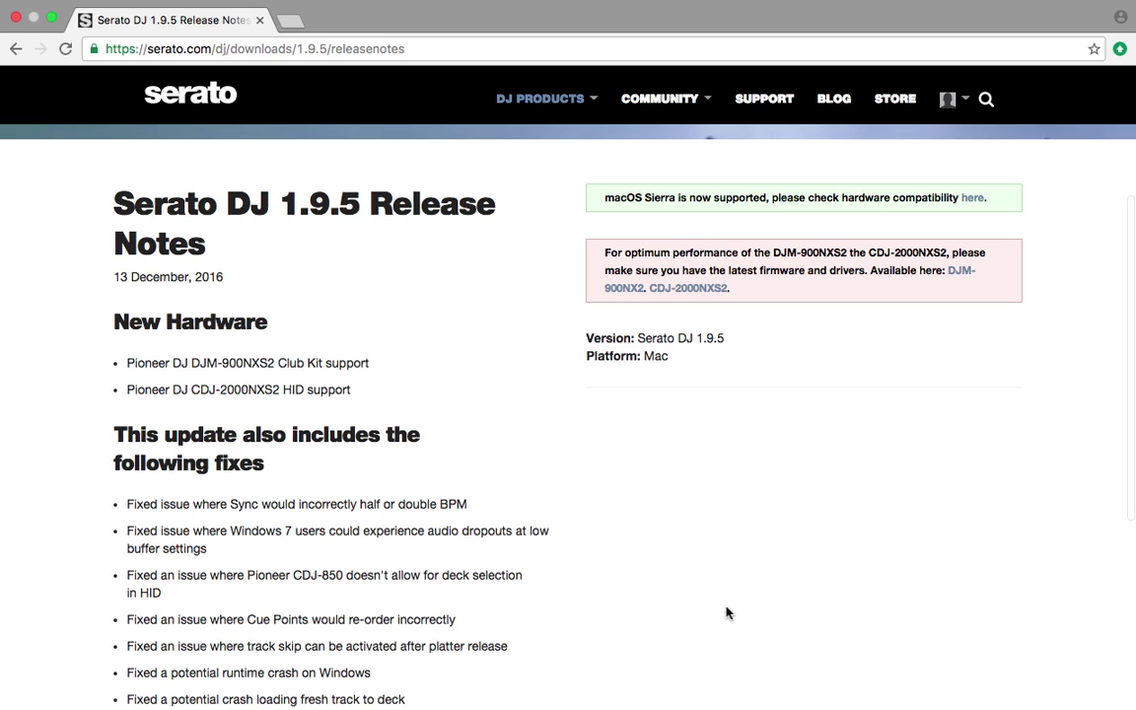
pyautogui.scroll(5, 726, 613)
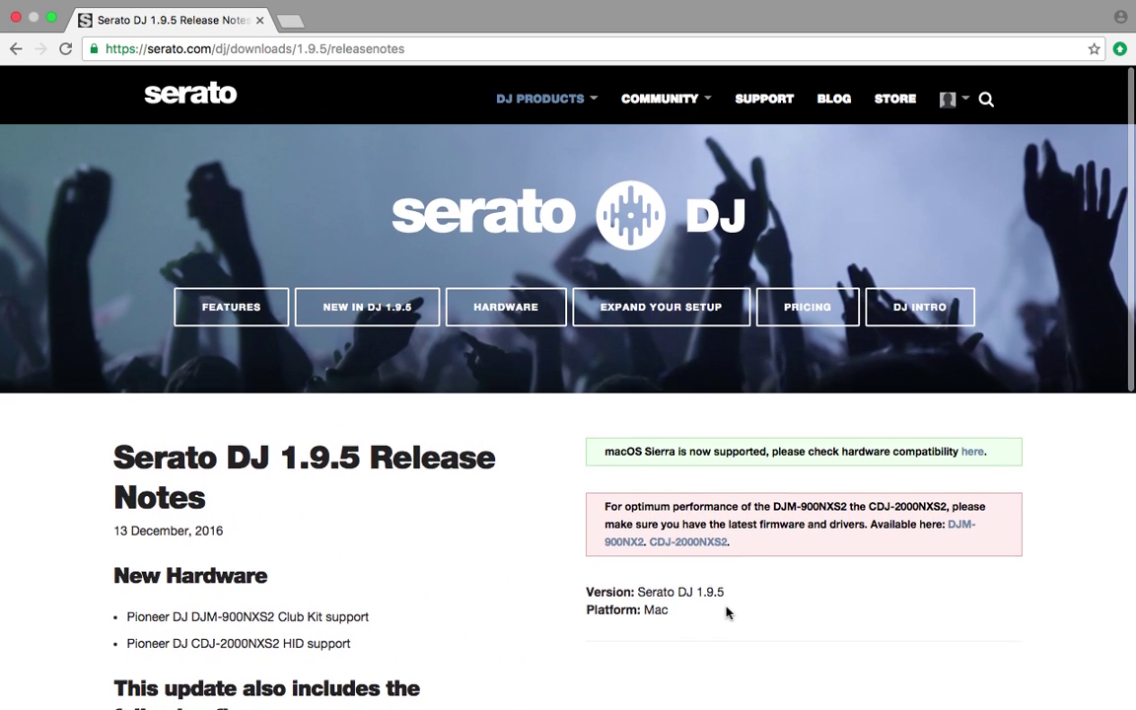
pyautogui.scroll(-2, 726, 613)
pyautogui.scroll(-3, 726, 613)
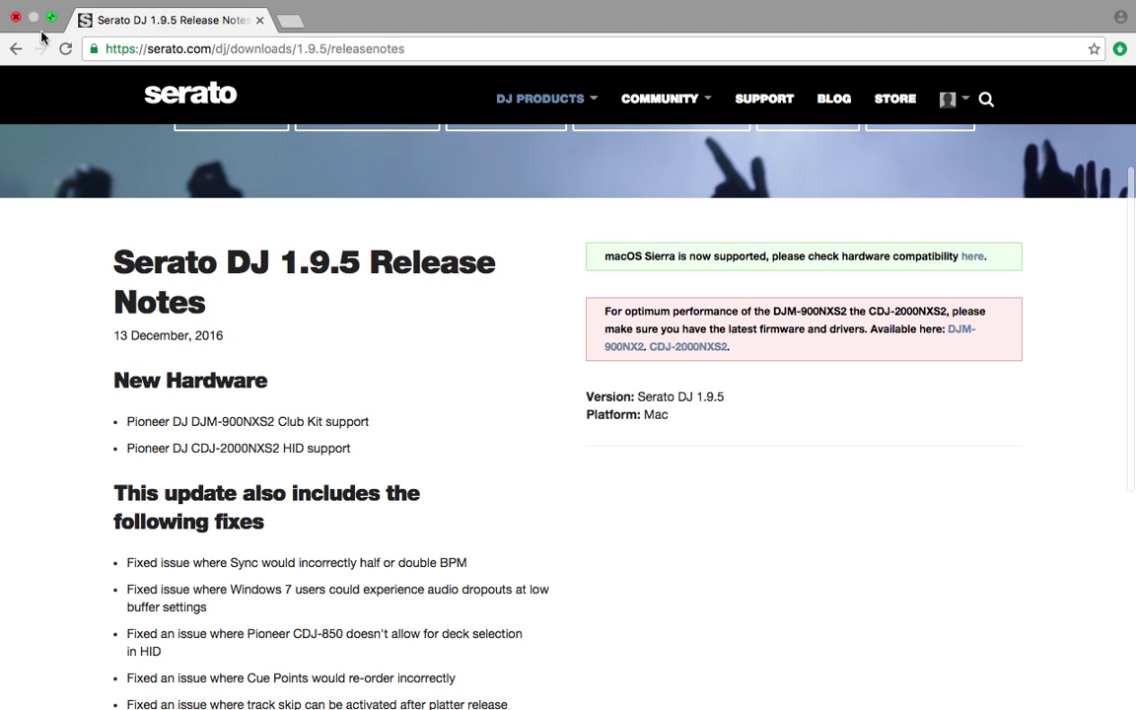
# Go back to the downloads page and start the Serato DJ 1.9.5 OS X.dmg Mac download.
pyautogui.click(18, 49)
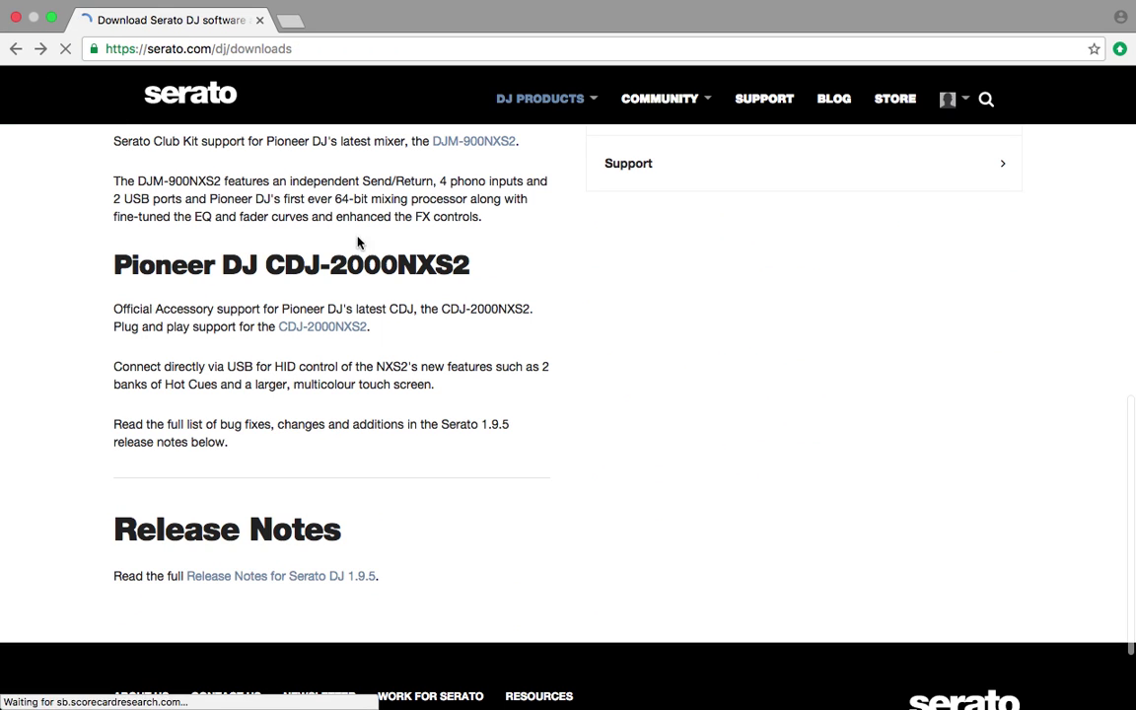
pyautogui.scroll(10, 669, 230)
pyautogui.scroll(-2, 711, 555)
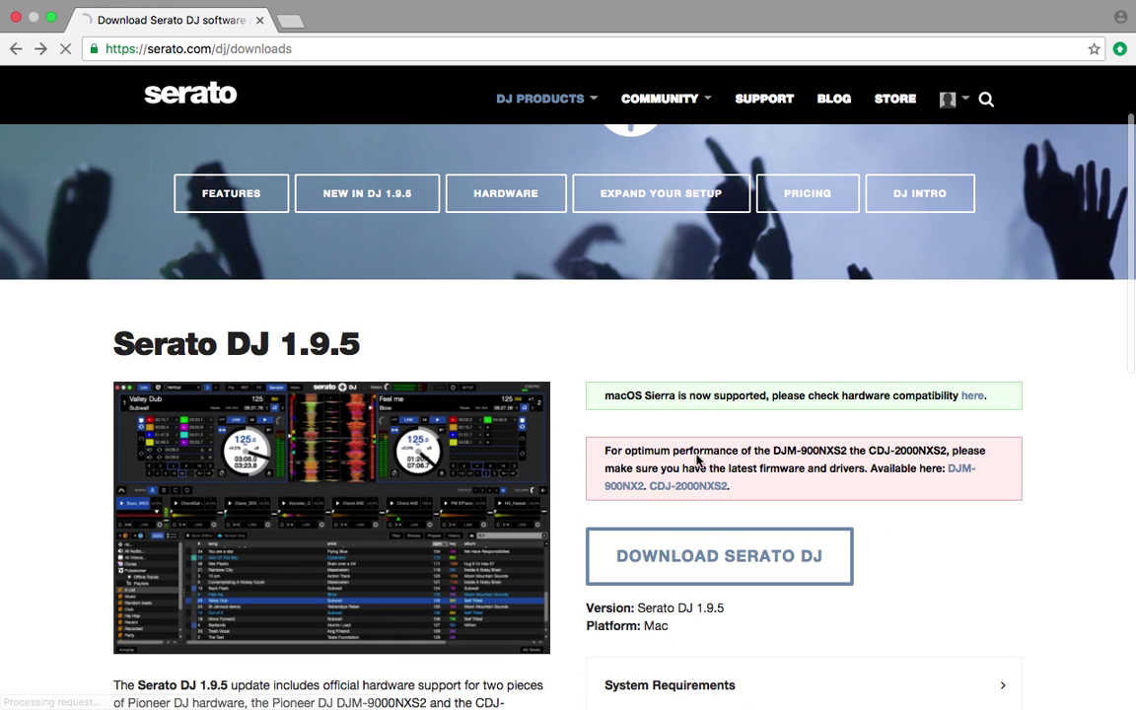
pyautogui.click(717, 564)
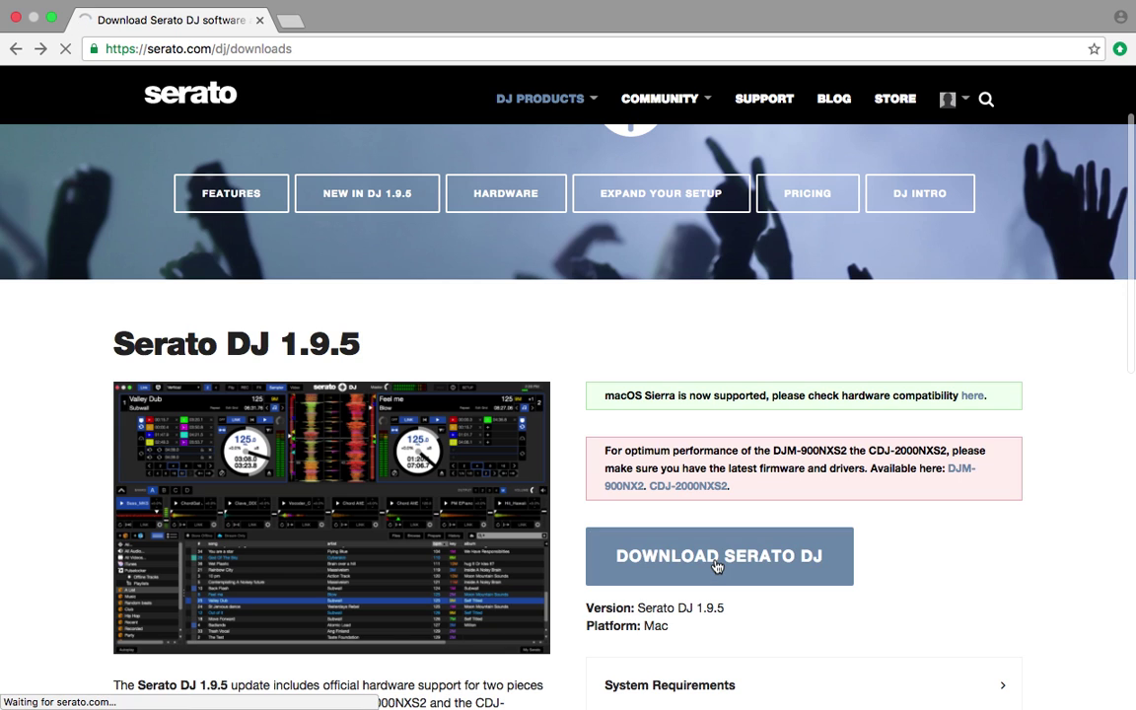
pyautogui.scroll(-5, 717, 566)
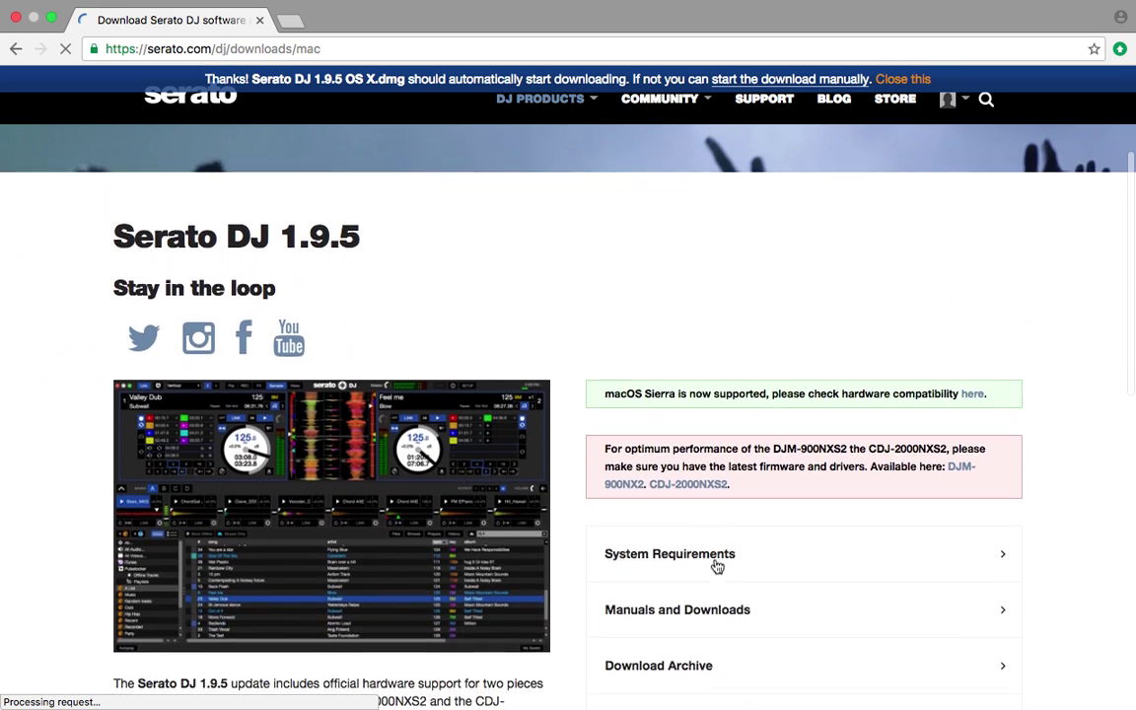
pyautogui.scroll(-2, 717, 566)
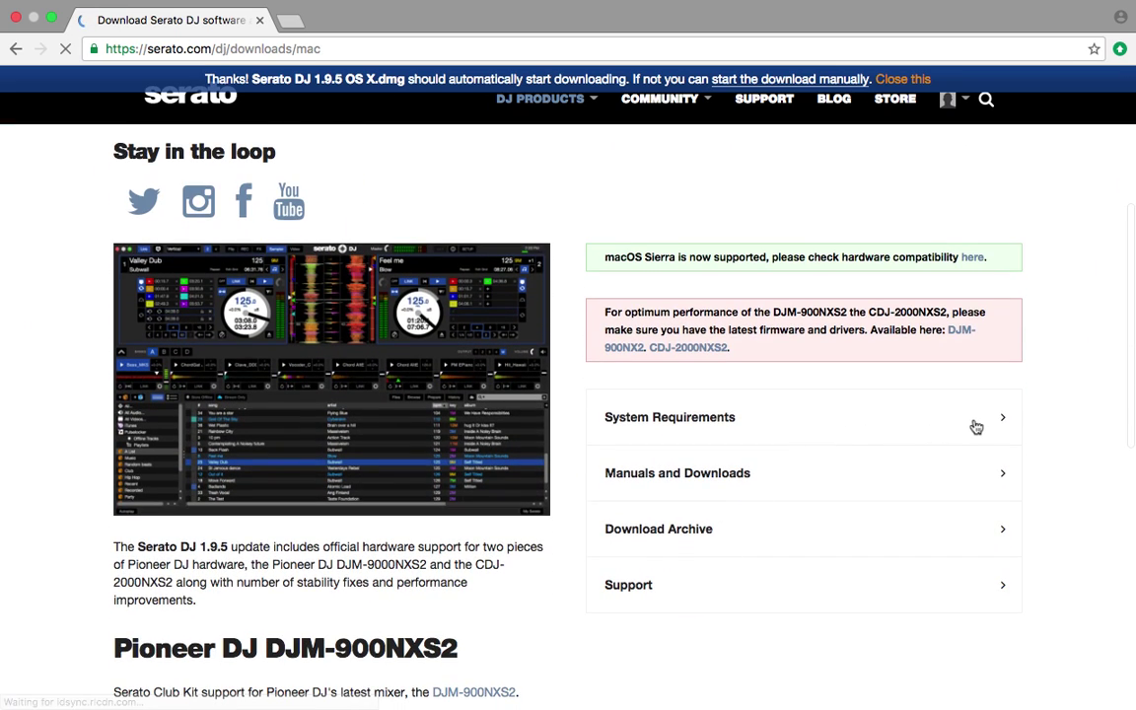
# Show the Serato DJ system requirements and scroll through them.
pyautogui.click(995, 422)
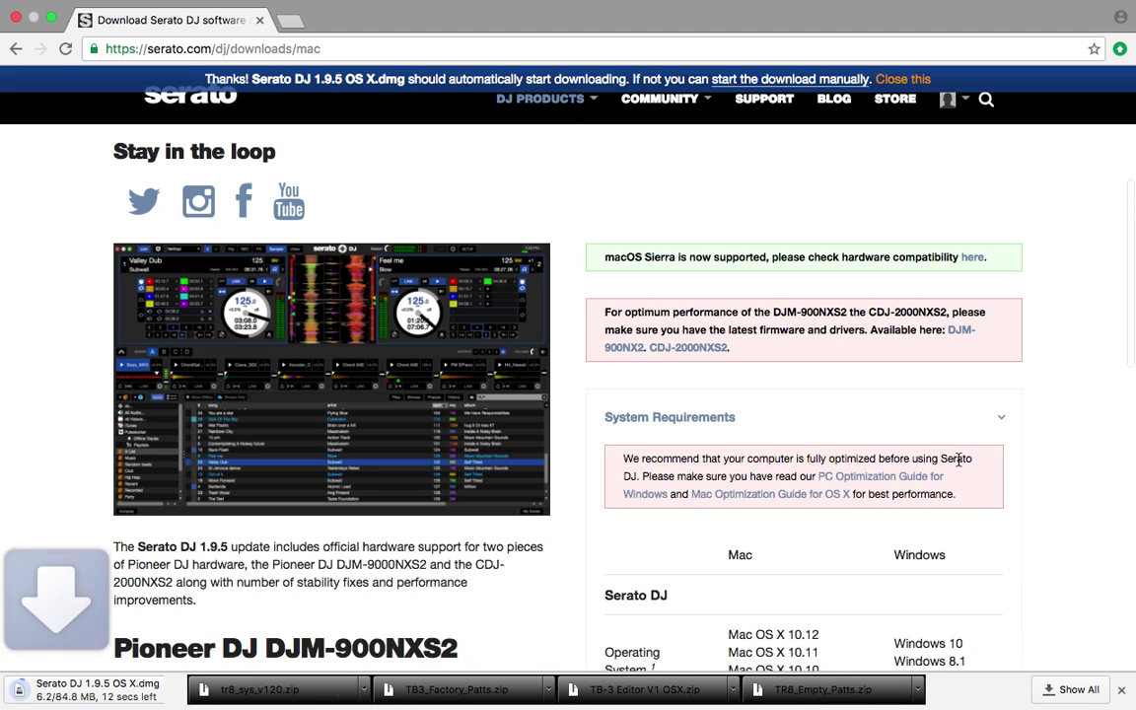
pyautogui.scroll(-1, 958, 461)
pyautogui.scroll(-2, 958, 461)
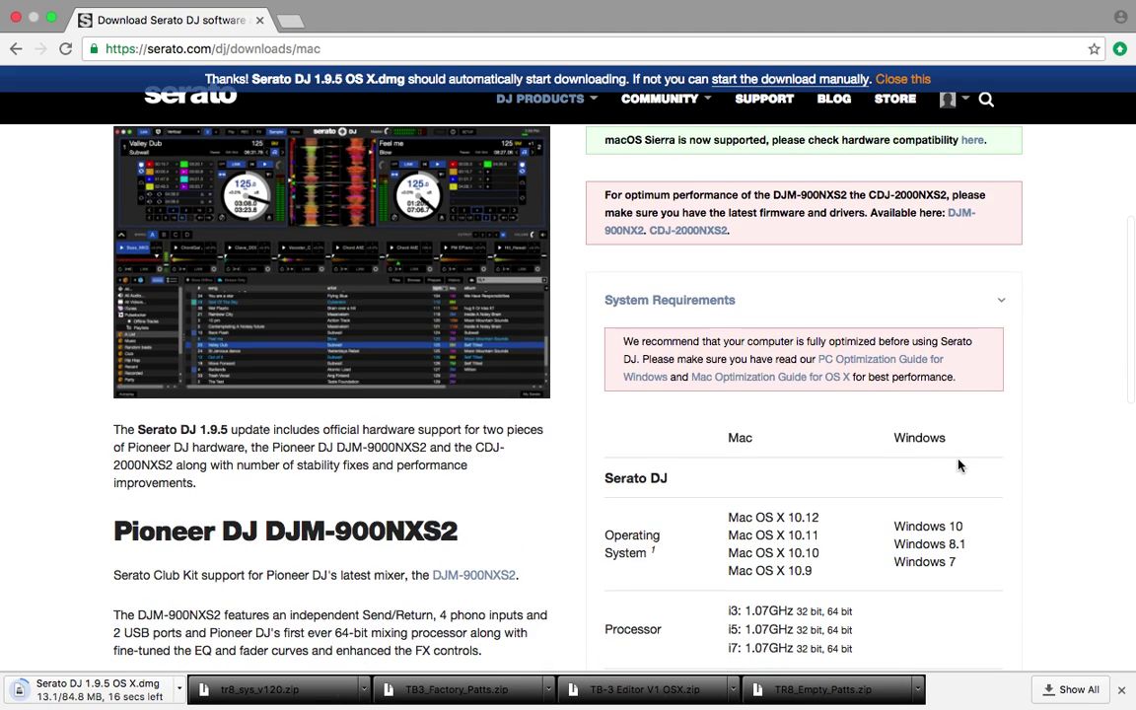
pyautogui.scroll(-2, 959, 463)
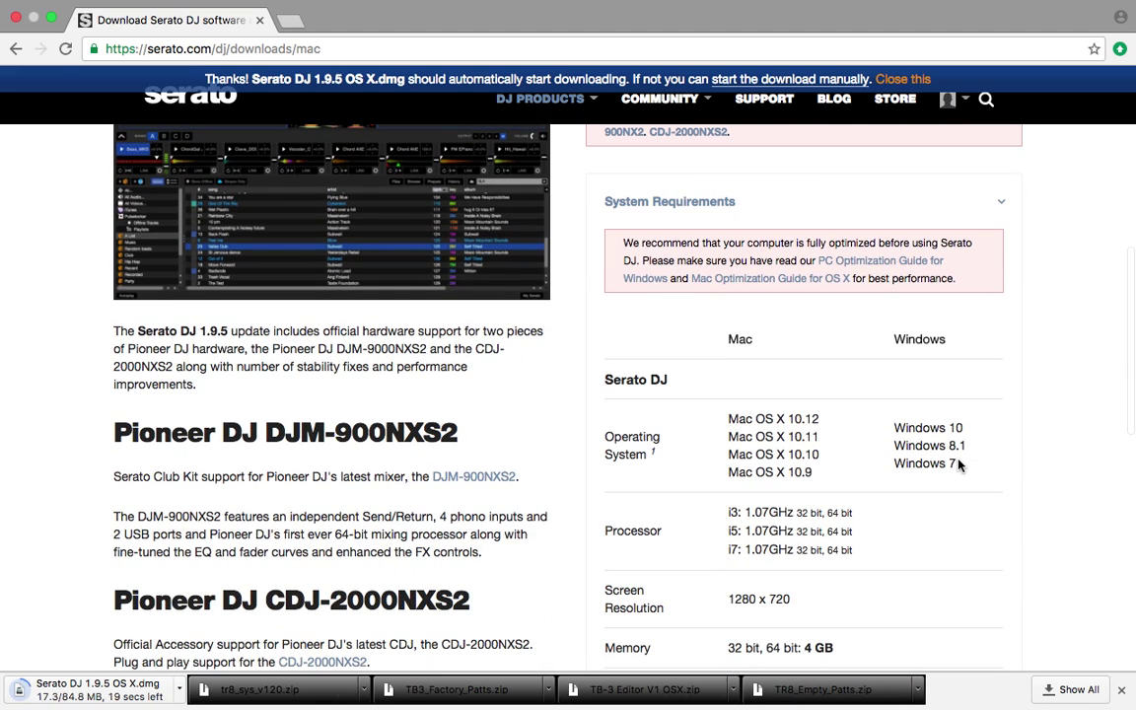
pyautogui.scroll(-2, 958, 463)
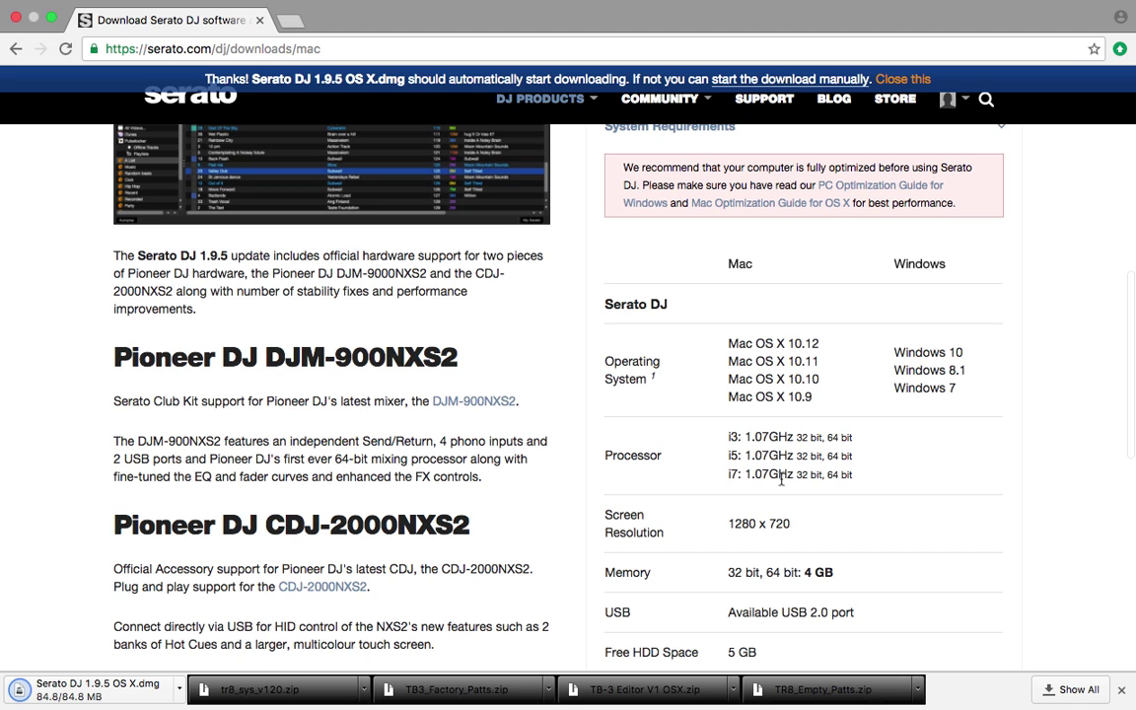
pyautogui.scroll(-2, 691, 532)
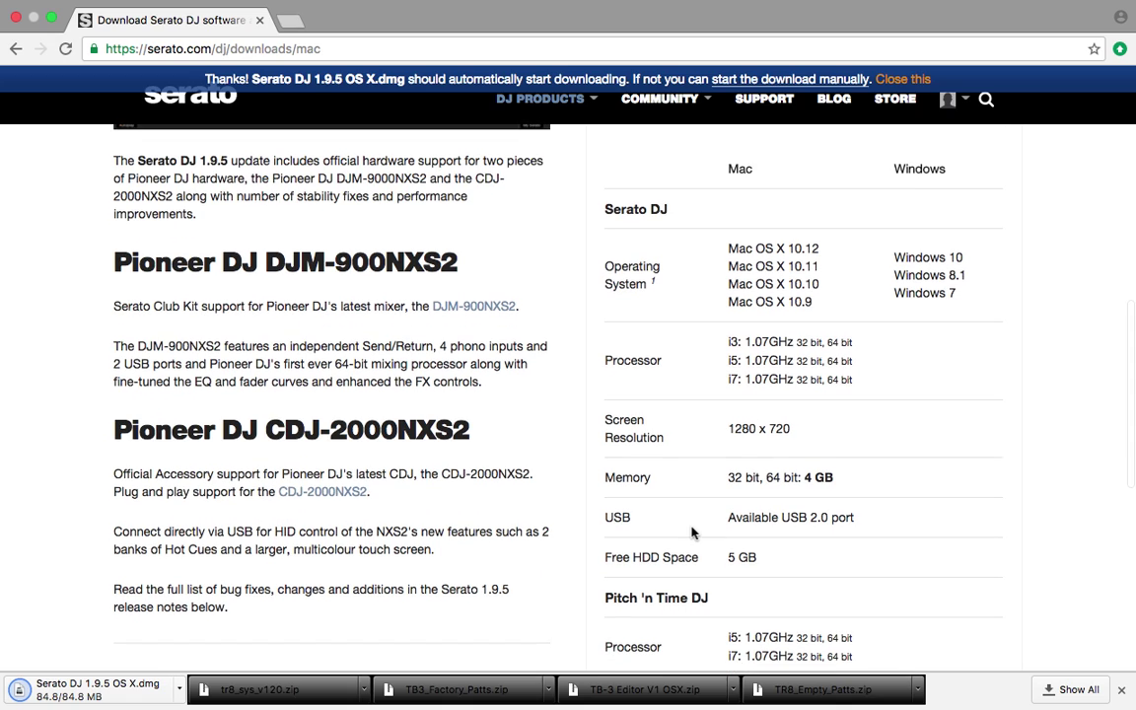
pyautogui.scroll(-1, 691, 532)
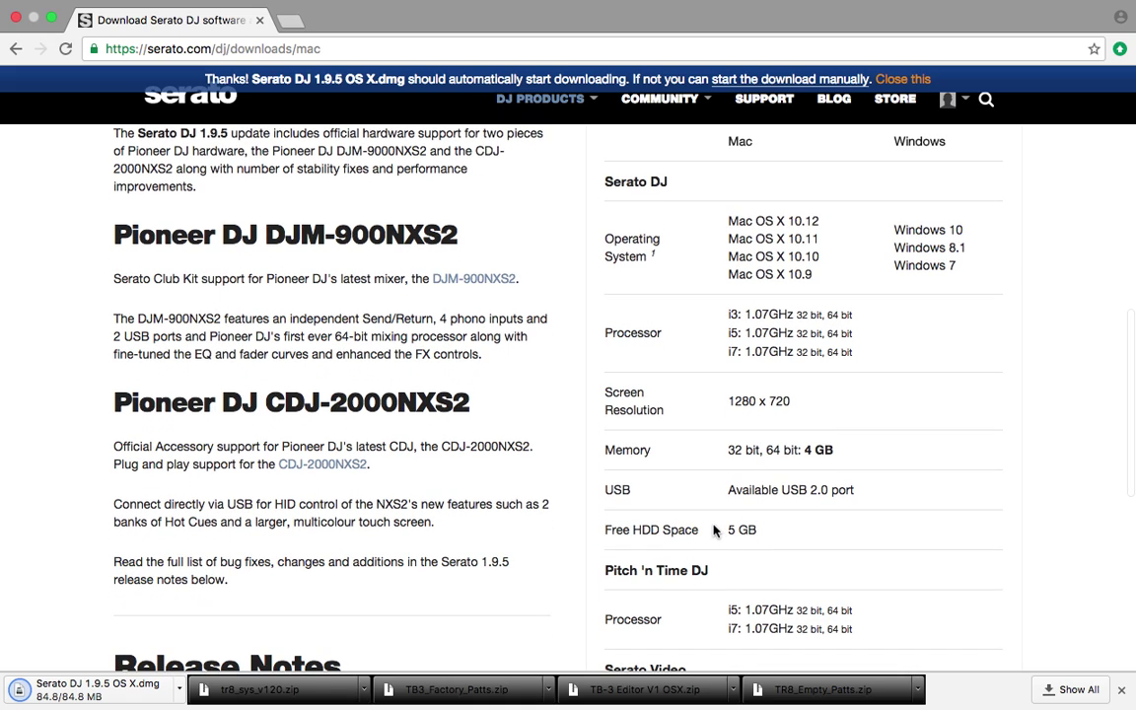
pyautogui.scroll(-2, 714, 532)
pyautogui.scroll(-1, 714, 532)
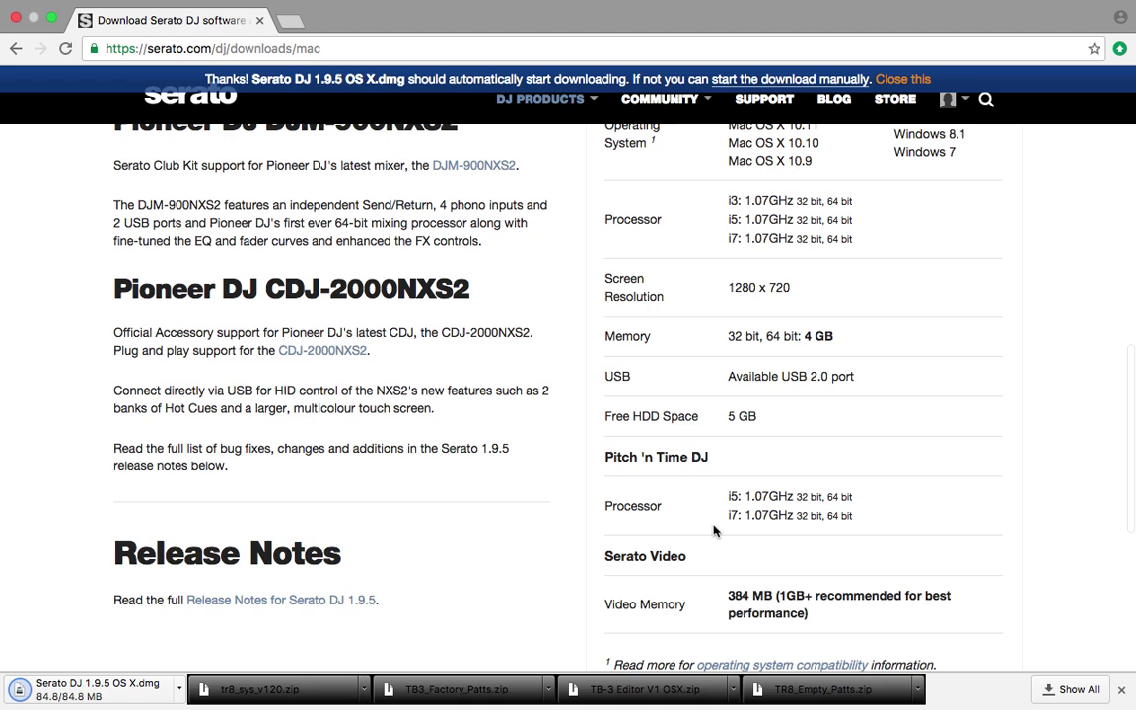
pyautogui.scroll(-1, 714, 531)
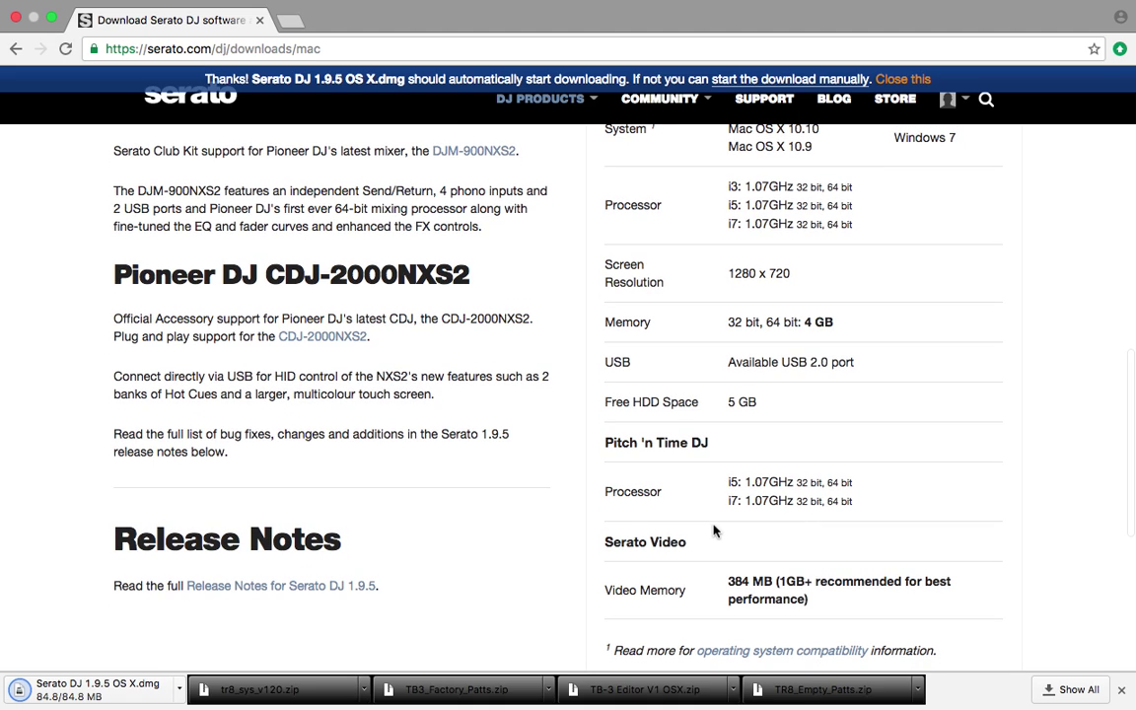
pyautogui.scroll(-3, 714, 532)
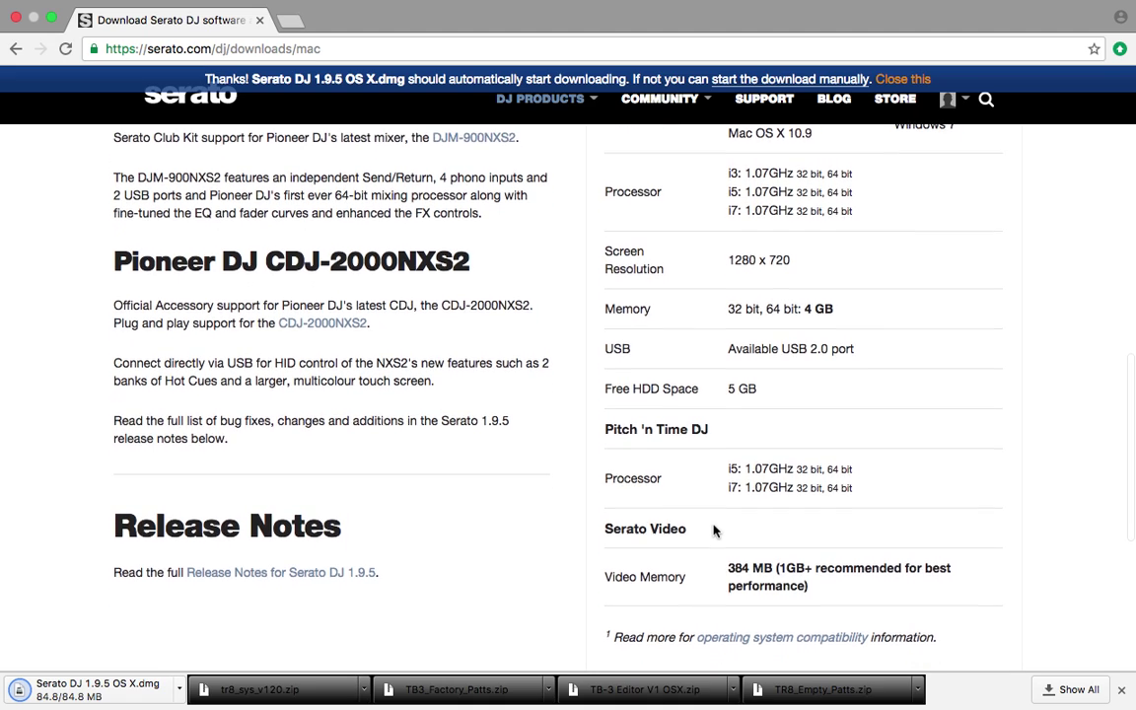
pyautogui.scroll(-1, 714, 532)
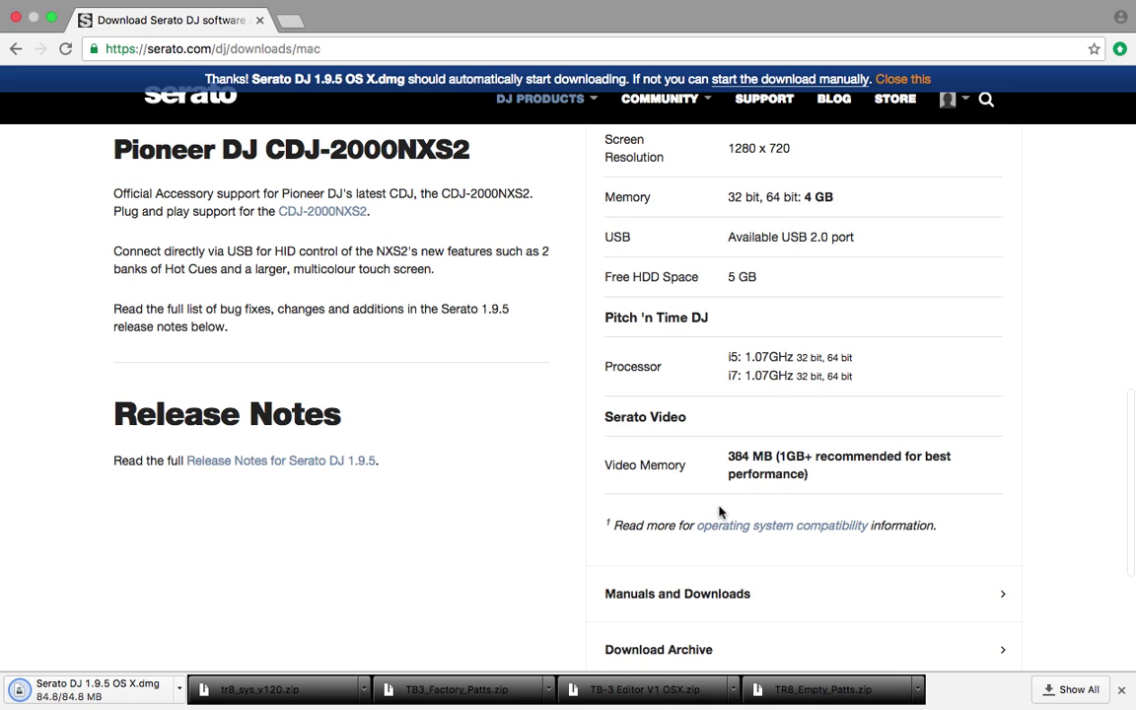
pyautogui.scroll(-2, 714, 509)
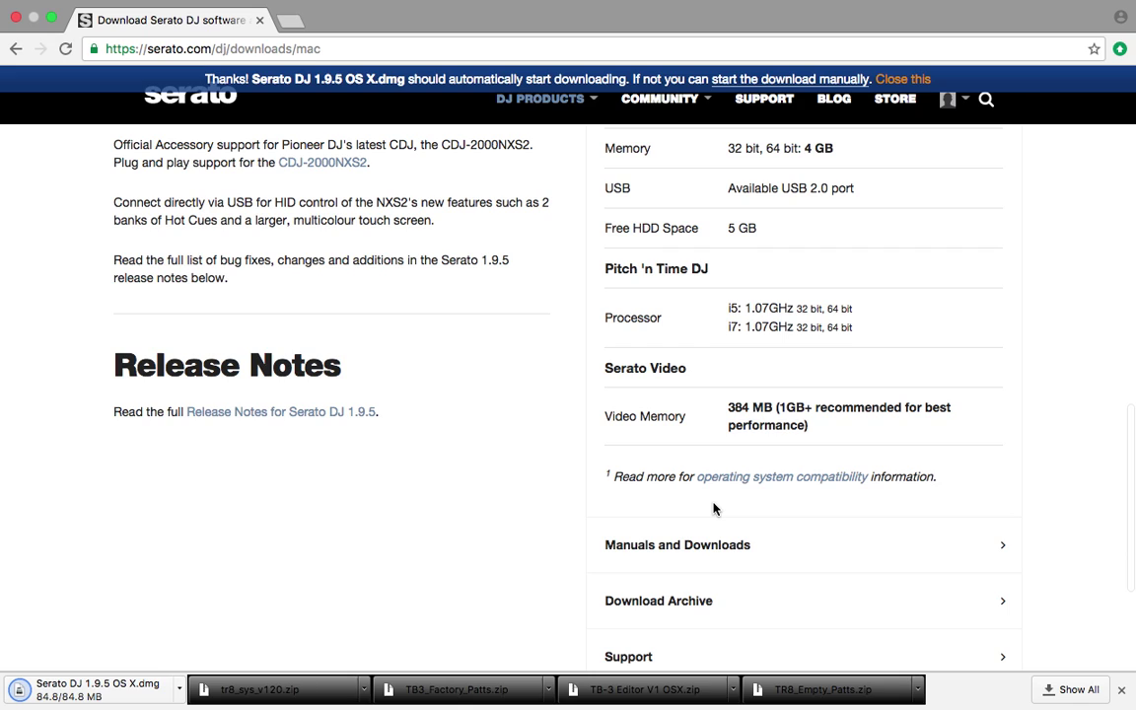
pyautogui.scroll(3, 714, 509)
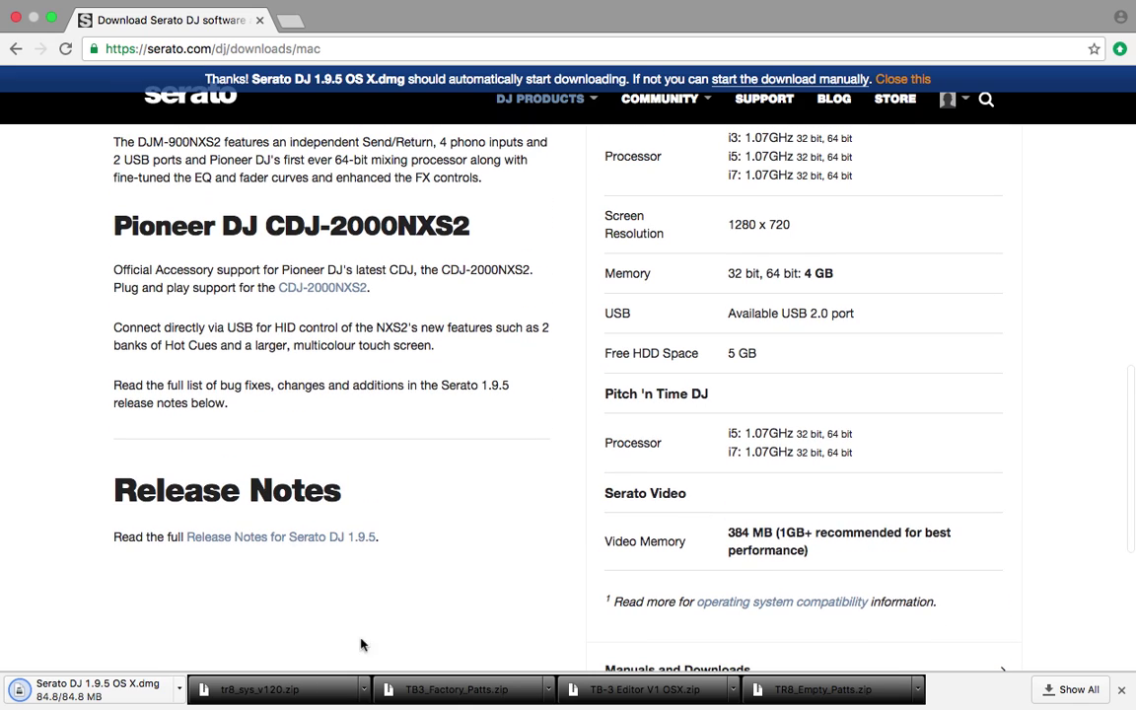
# Set the Serato DJ 1.9.5 OS X.dmg download to Open When Done and exit browser full screen.
pyautogui.click(179, 689)
pyautogui.click(244, 605)
pyautogui.moveTo(37, 18)
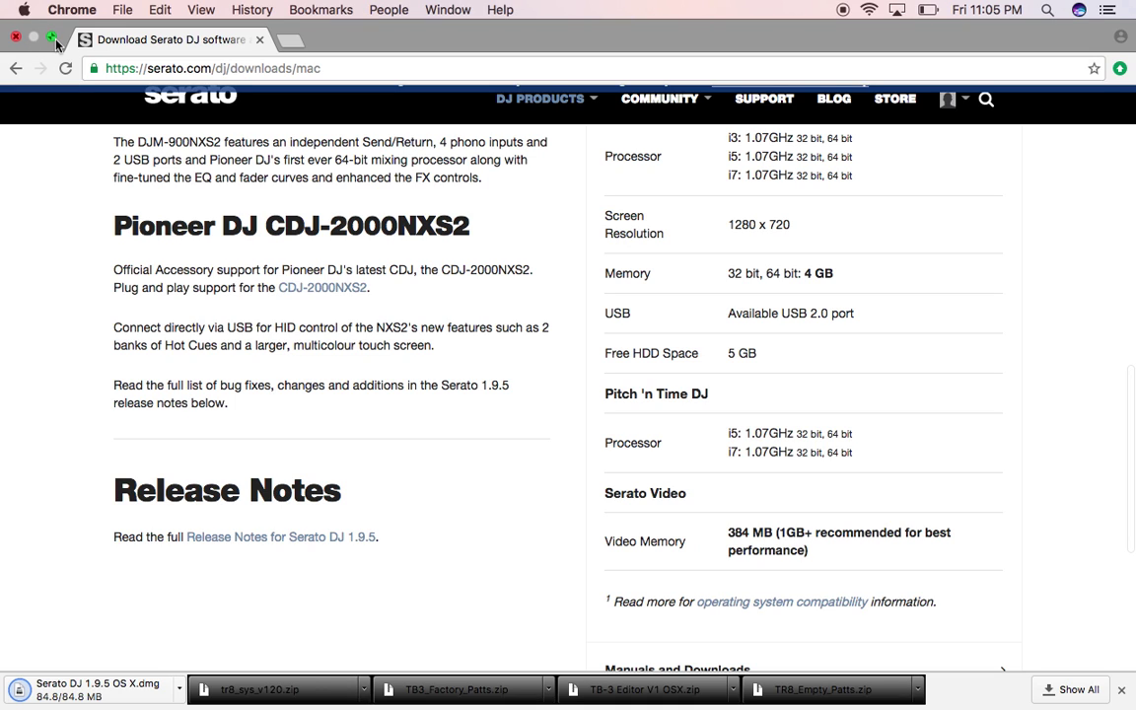
pyautogui.click(52, 38)
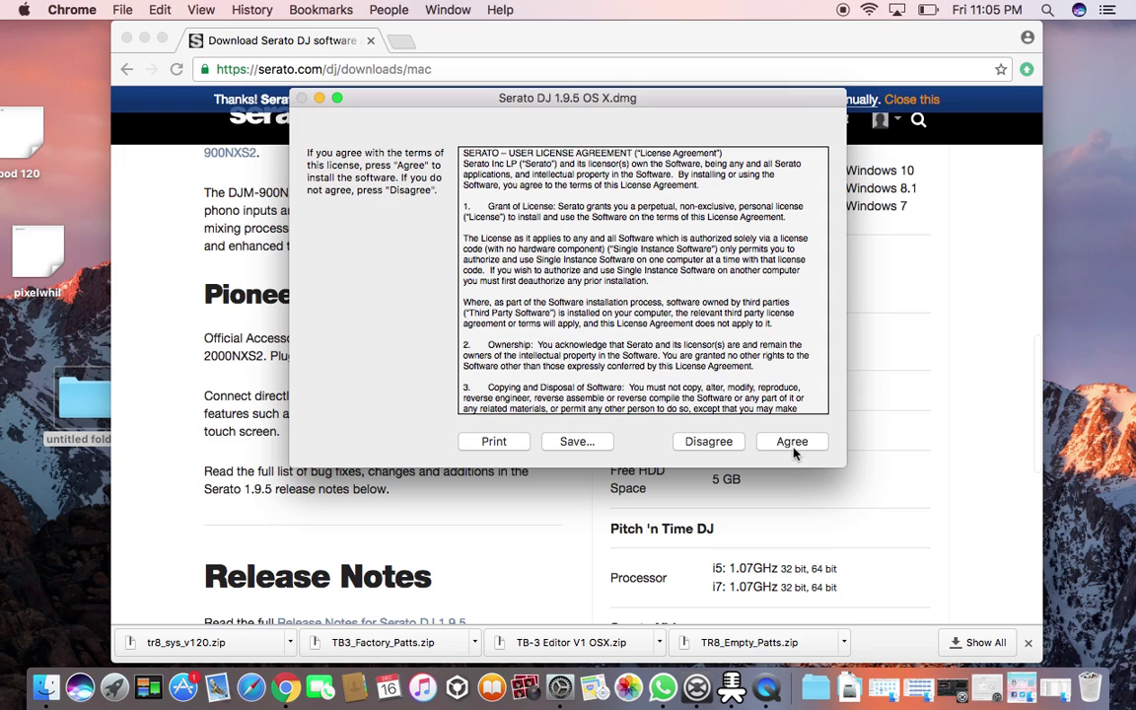
# Agree to the Serato DJ licence and drag Serato DJ onto the Applications folder.
pyautogui.click(791, 442)
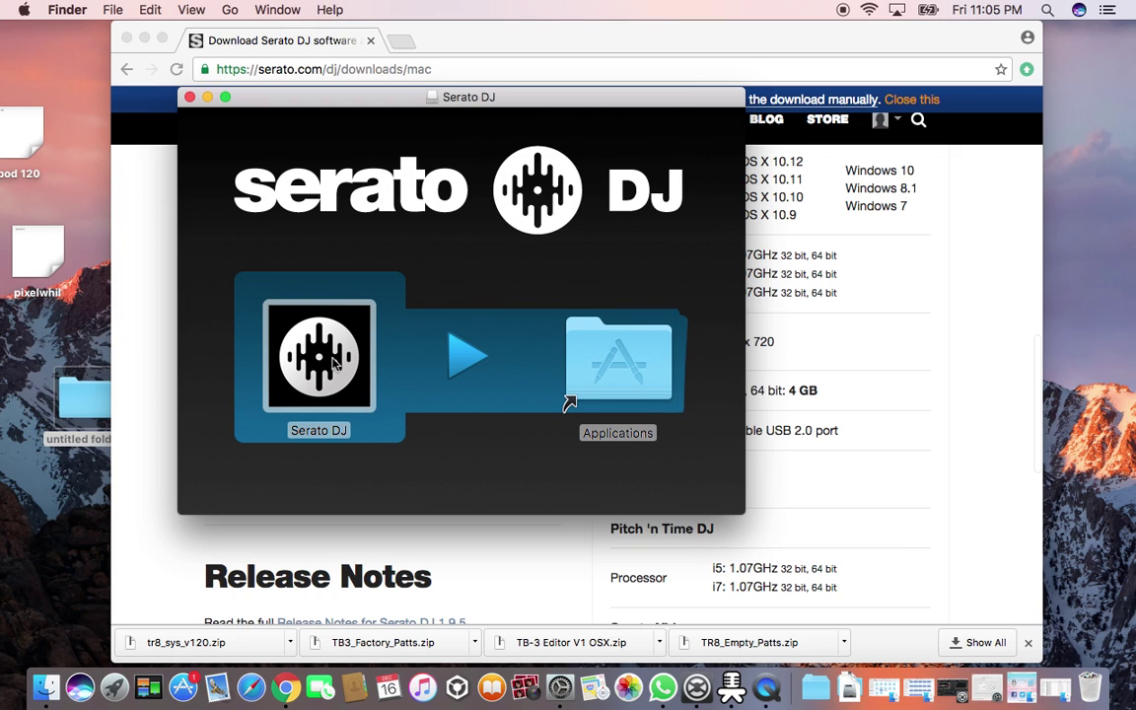
pyautogui.moveTo(330, 354); pyautogui.dragTo(636, 367)
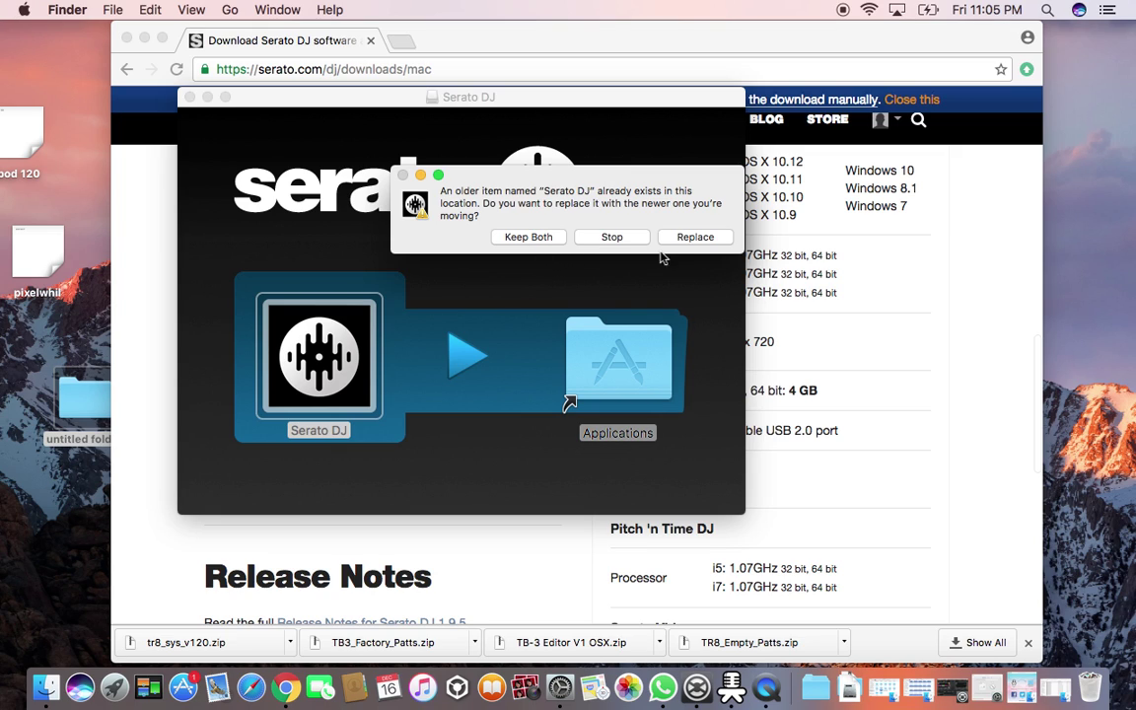
# Replace the older Serato DJ in Applications with the new 1.9.5 copy.
pyautogui.click(695, 238)
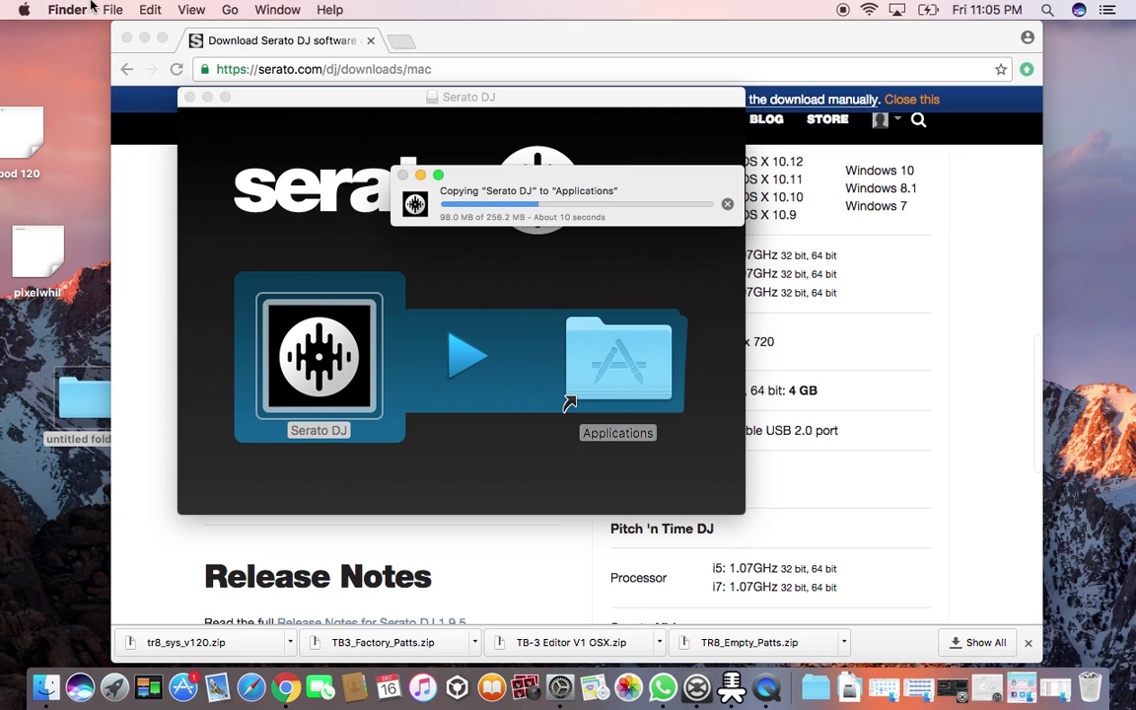
pyautogui.click(21, 9)
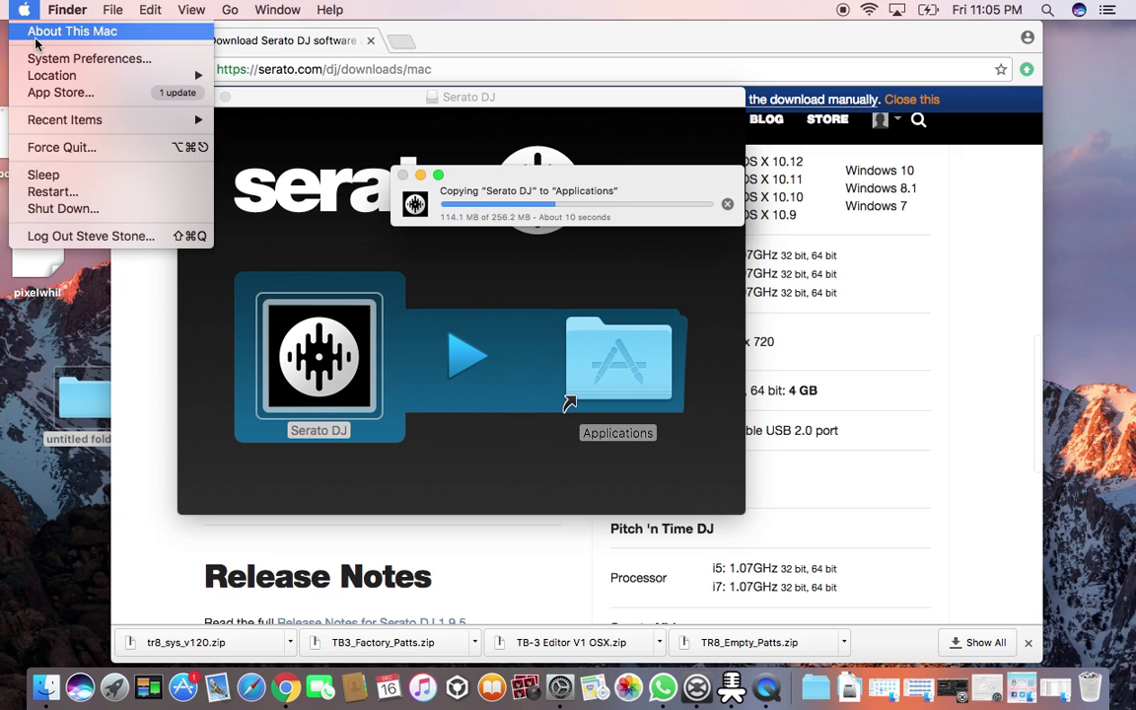
# Check About This Mac, highlighting the 512 MB graphics memory, then close it.
pyautogui.click(34, 40)
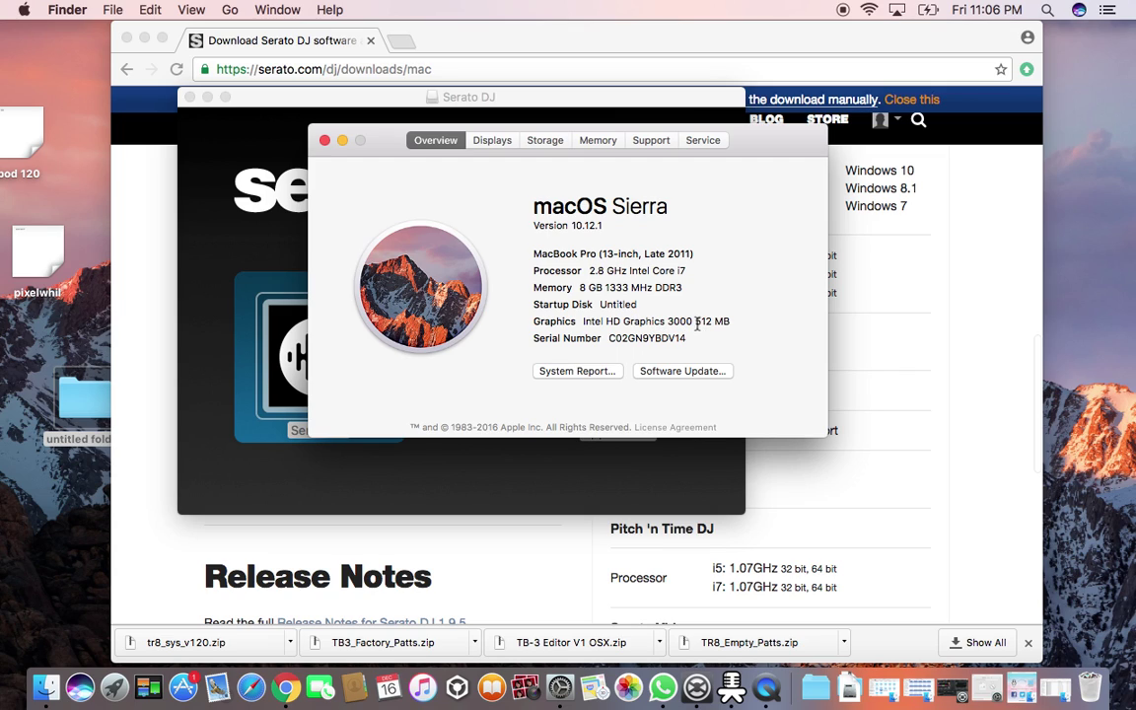
pyautogui.moveTo(695, 322); pyautogui.dragTo(743, 323)
pyautogui.click(326, 142)
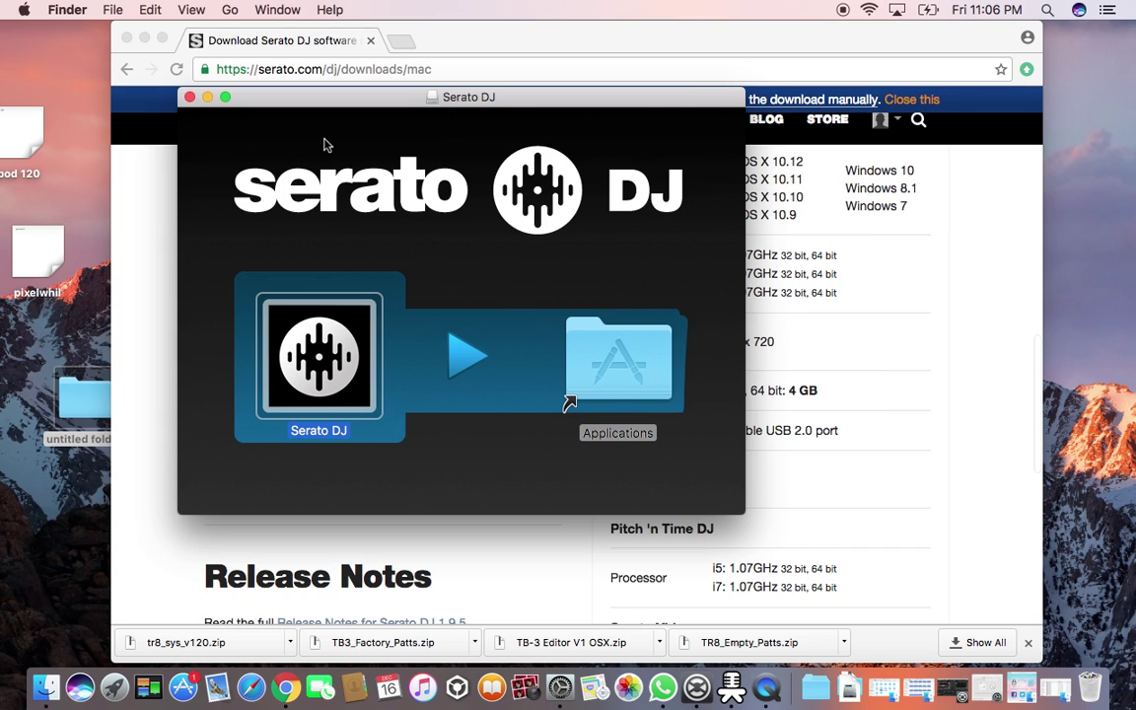
# Launch Serato DJ from the Applications folder and confirm opening the downloaded app.
pyautogui.doubleClick(606, 367)
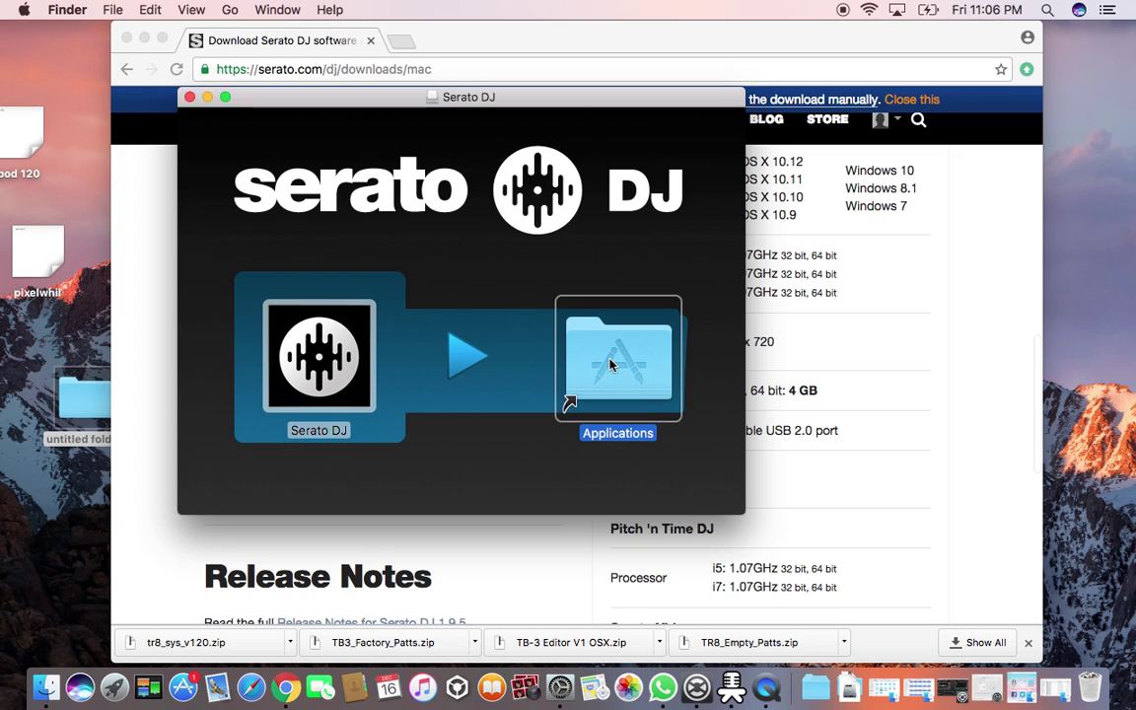
pyautogui.scroll(-3, 421, 367)
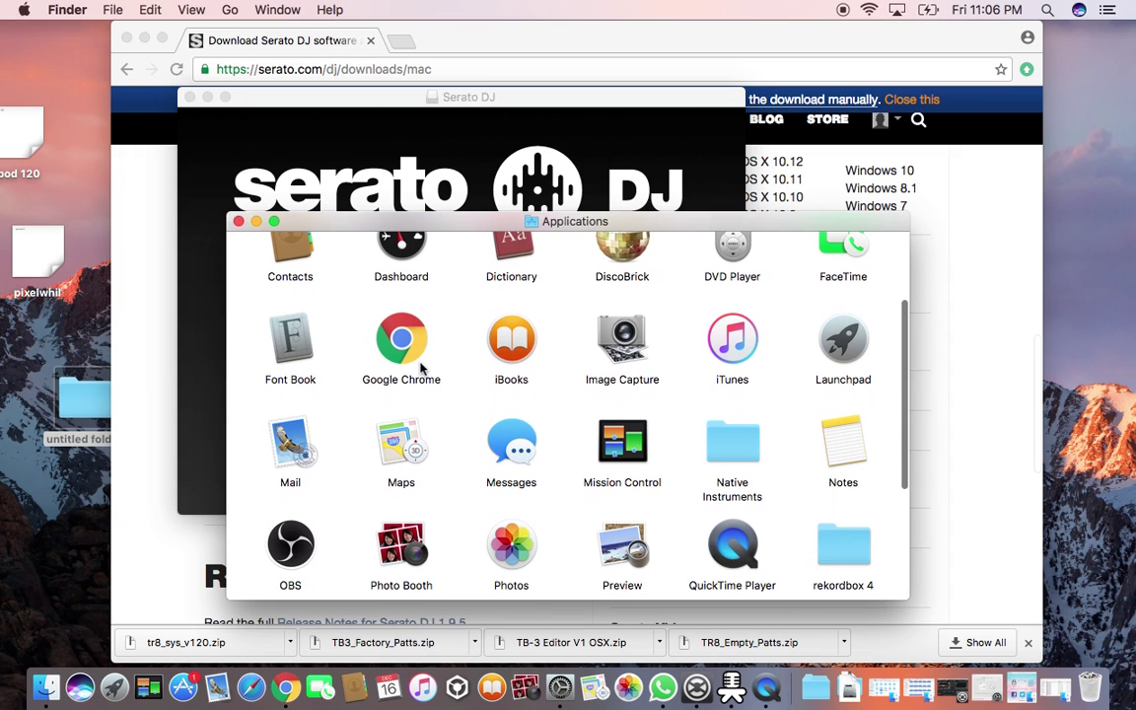
pyautogui.scroll(2, 421, 367)
pyautogui.scroll(-6, 418, 368)
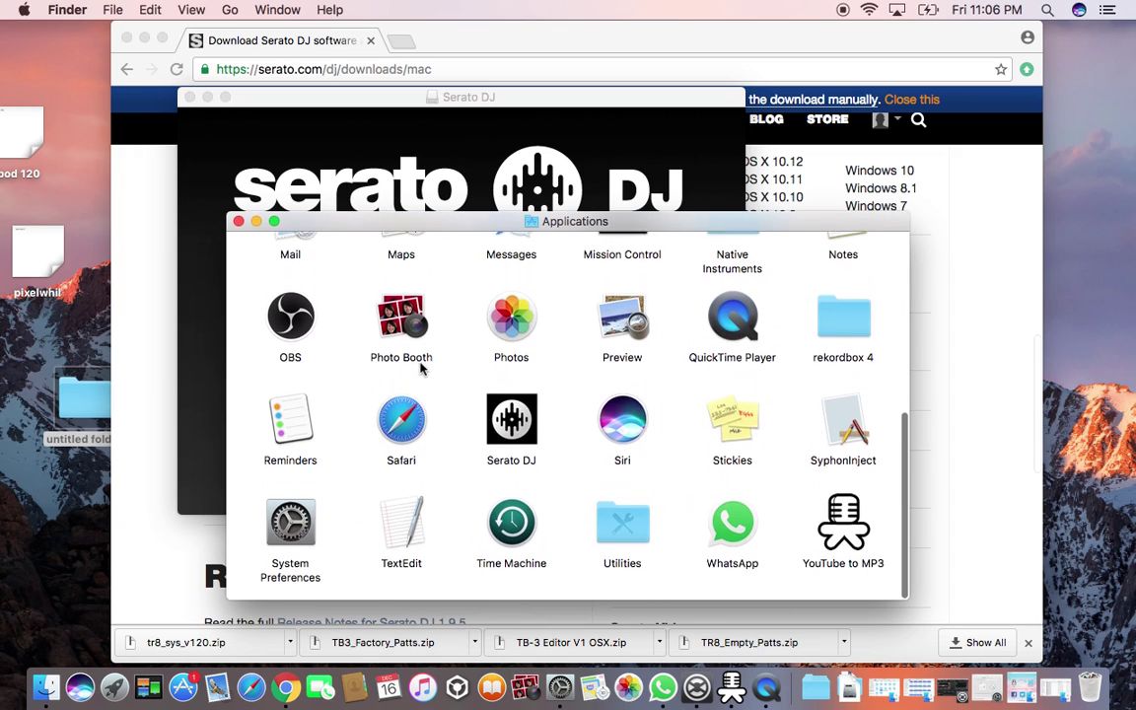
pyautogui.click(512, 434)
pyautogui.doubleClick(511, 434)
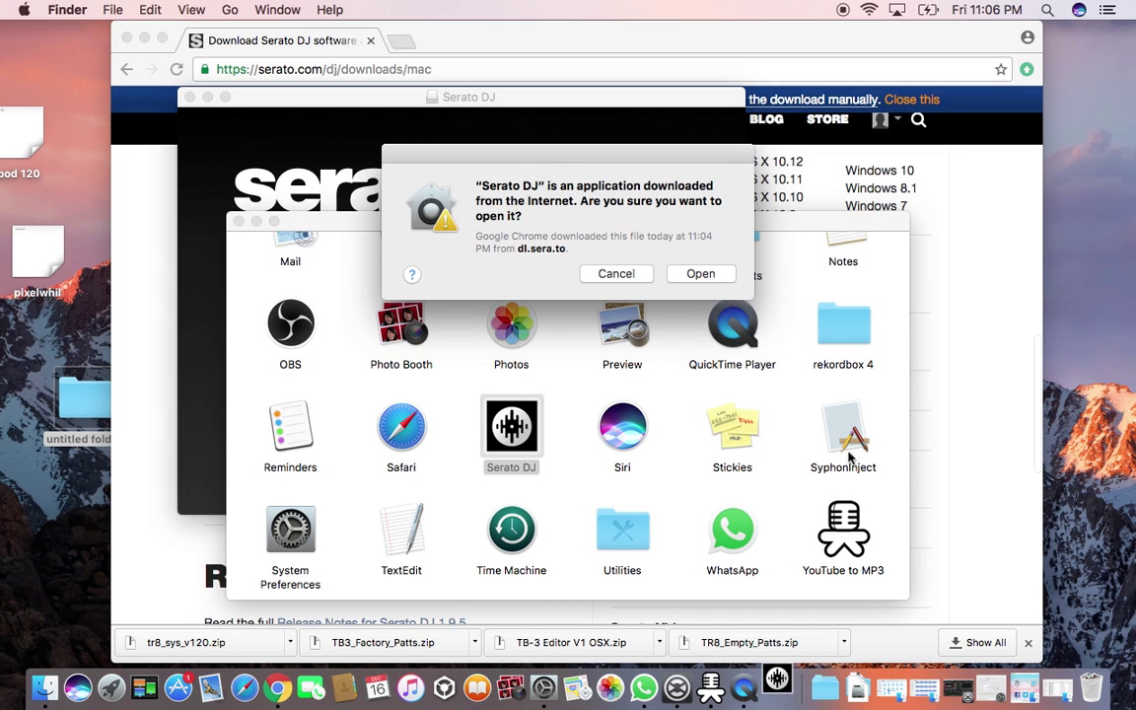
pyautogui.click(703, 274)
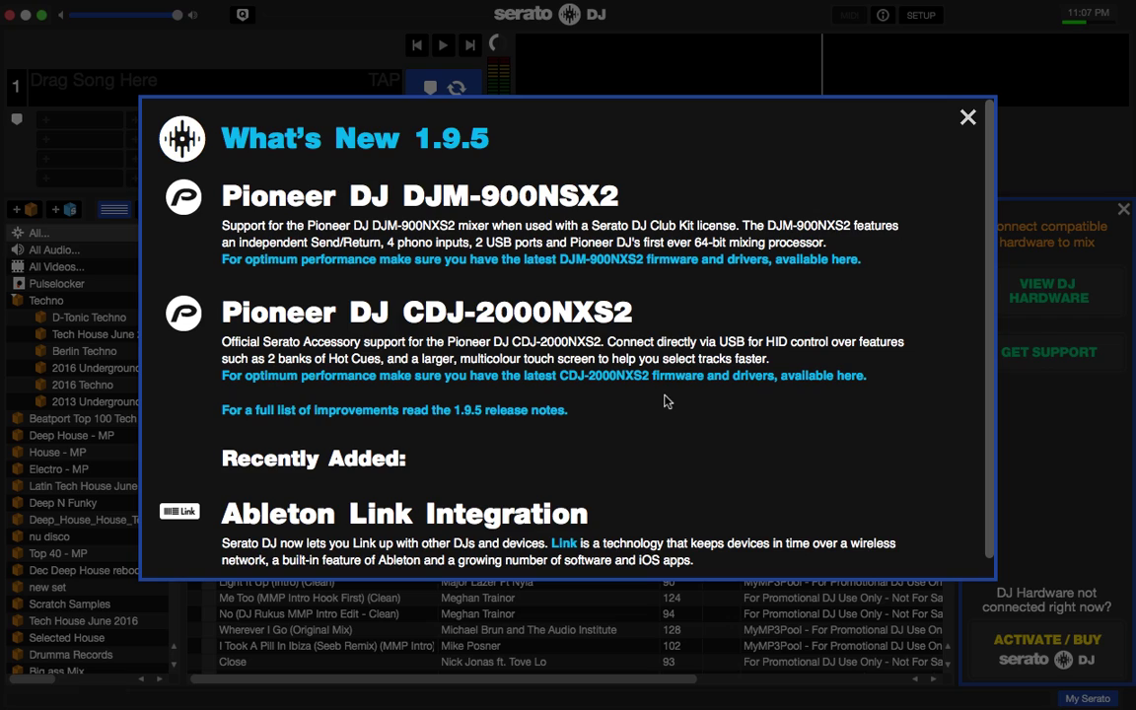
# Scroll the What's New 1.9.5 notes on DJM-900NXS2, CDJ-2000NXS2 and Ableton Link support.
pyautogui.scroll(-1, 664, 484)
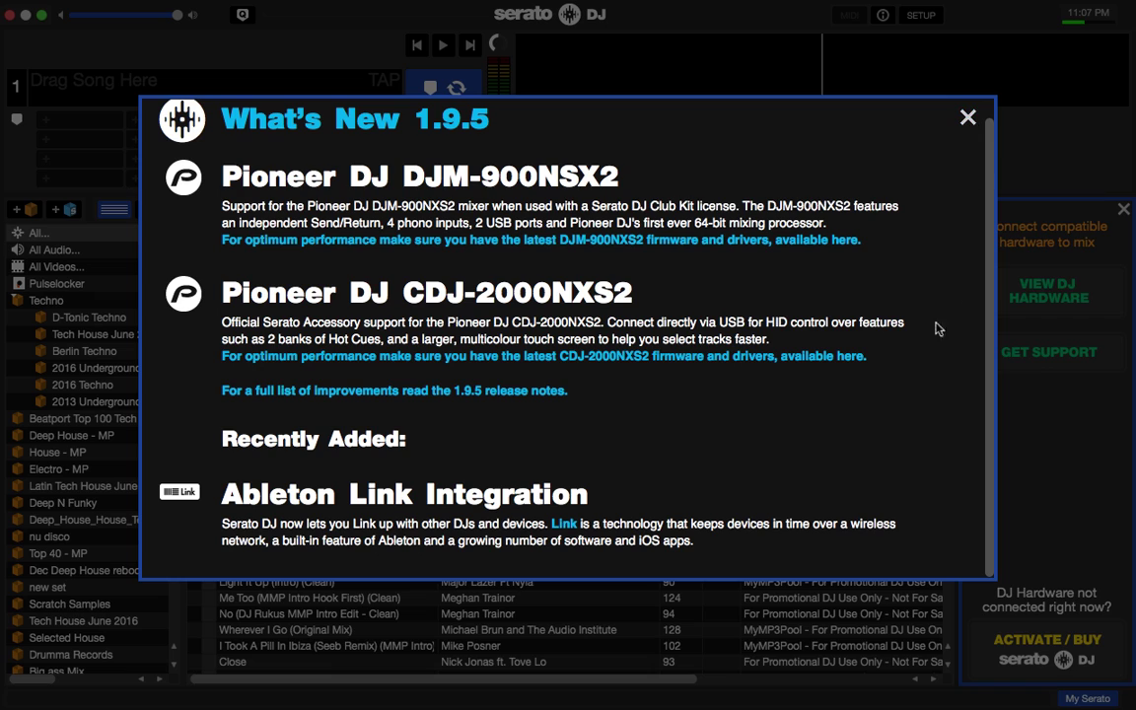
# Dismiss What's New and set the Audio USB buffer size to 5 ms, applying it.
pyautogui.click(967, 118)
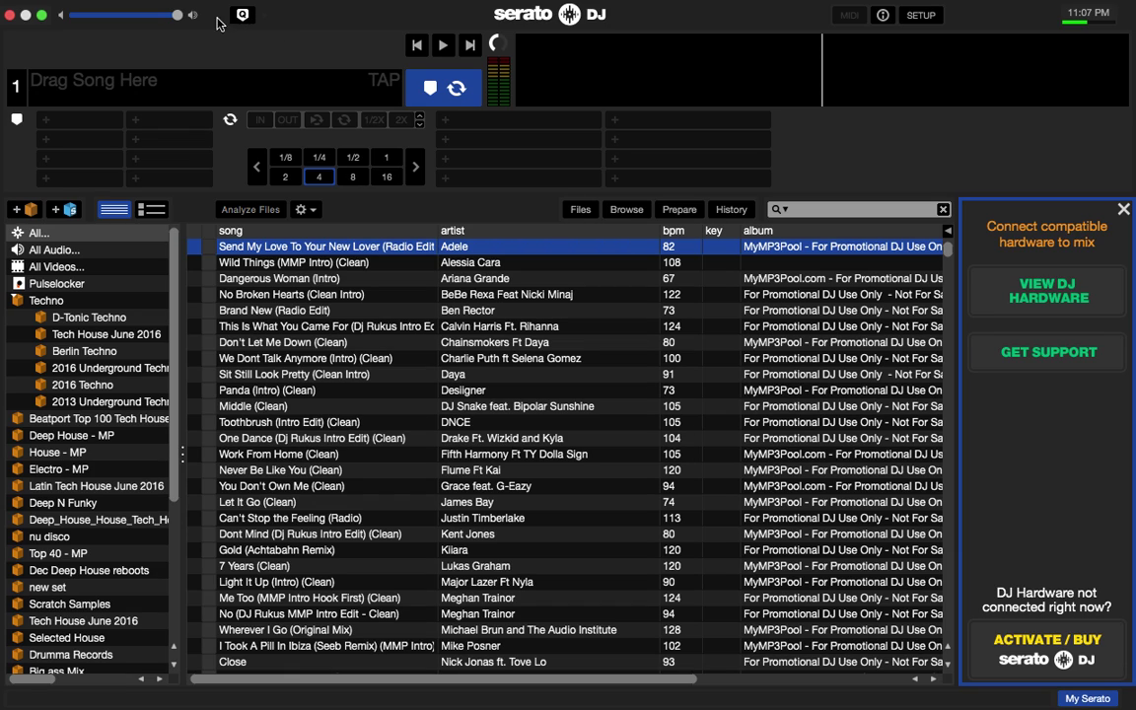
pyautogui.click(925, 18)
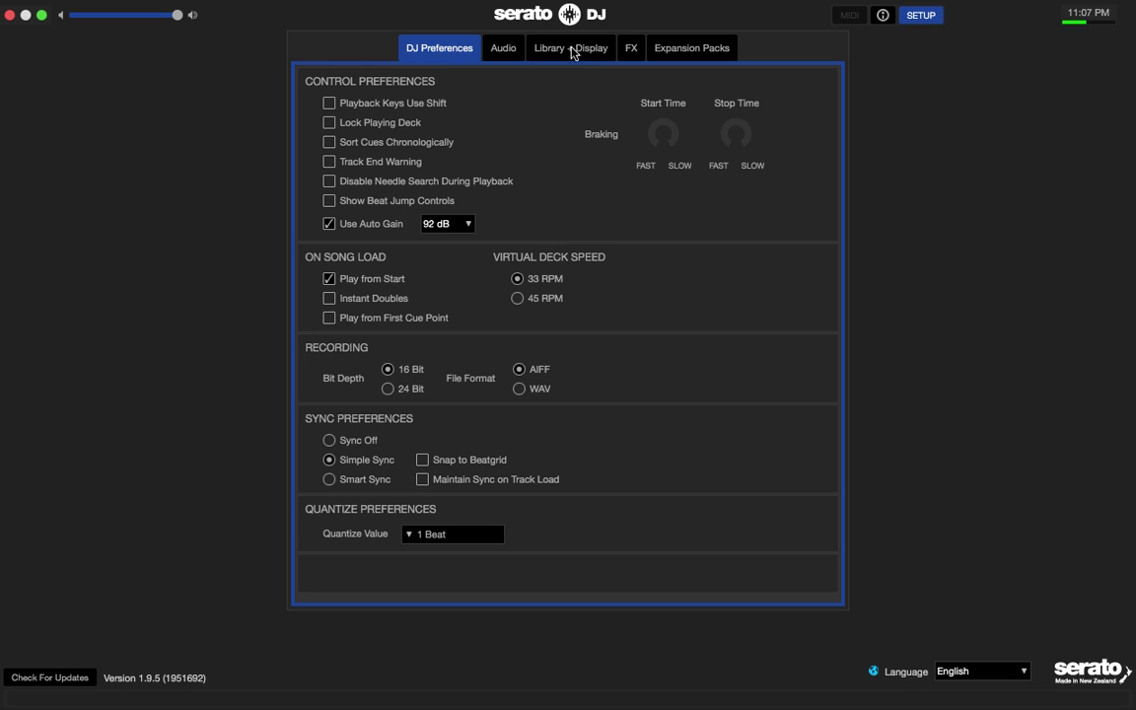
pyautogui.click(508, 55)
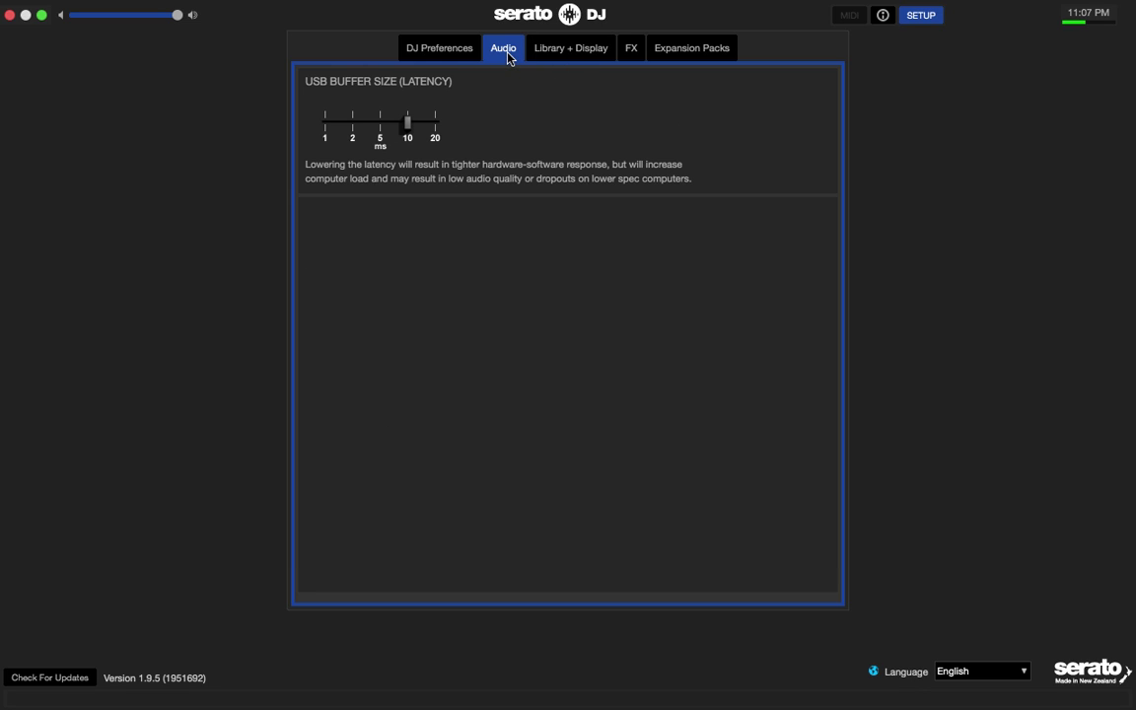
pyautogui.click(574, 47)
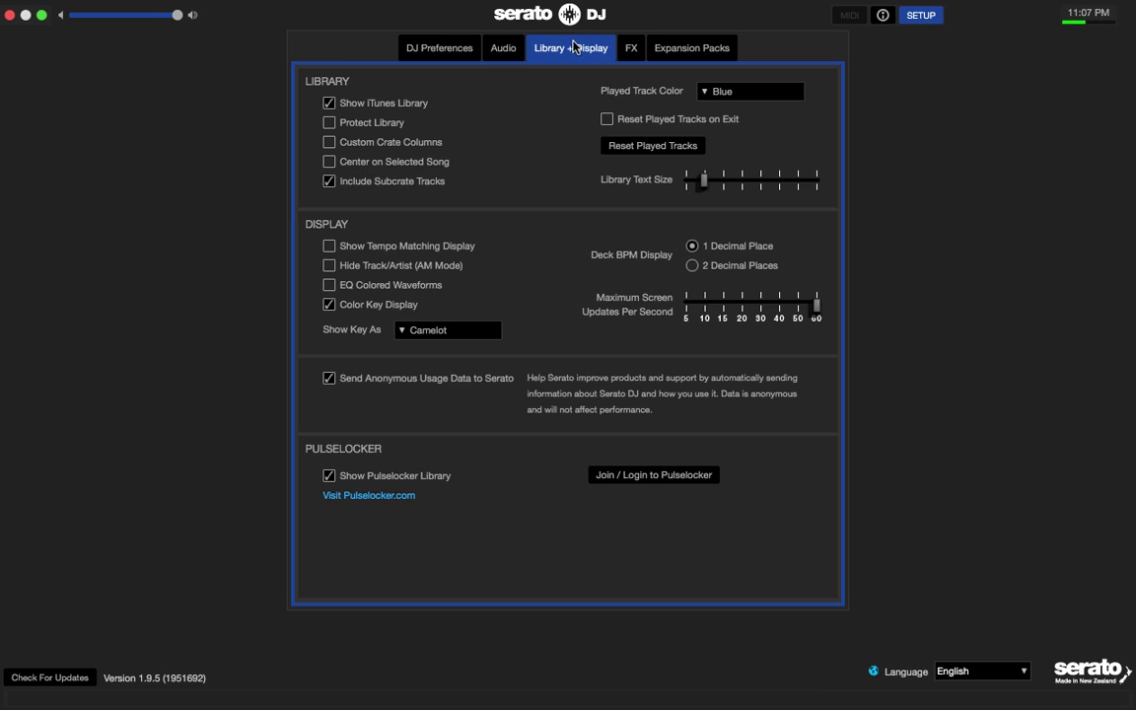
pyautogui.click(505, 50)
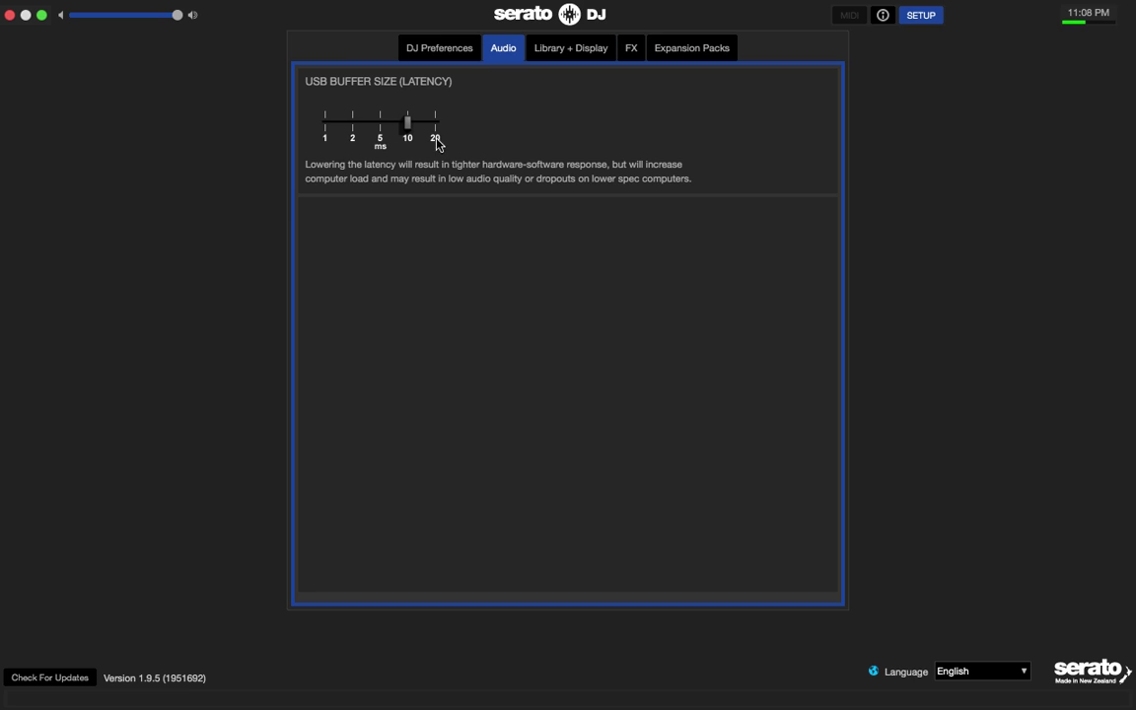
pyautogui.moveTo(408, 126); pyautogui.dragTo(380, 128)
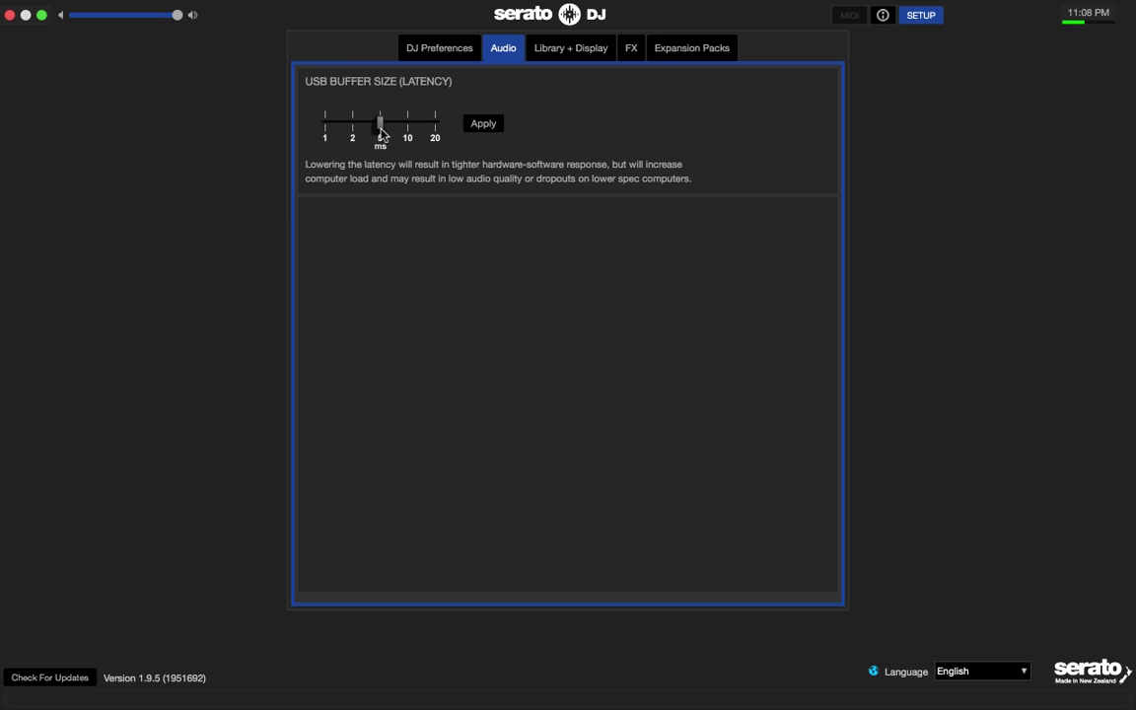
pyautogui.click(493, 127)
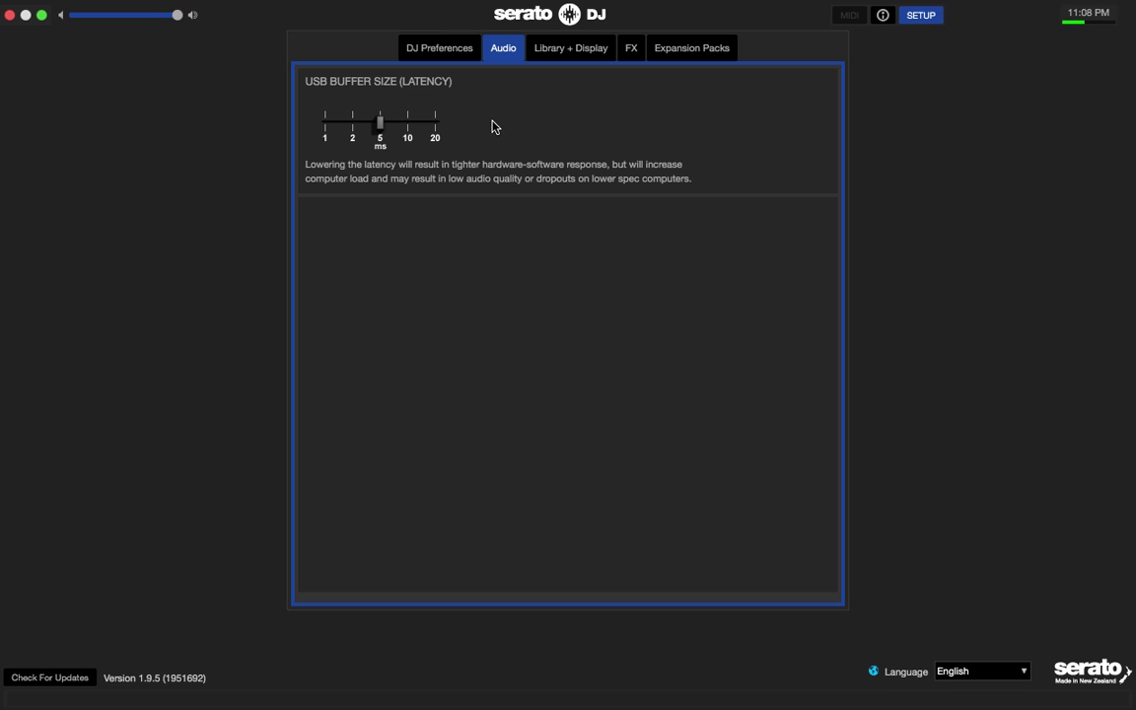
# Review the preference tabs, then enable Smart Sync with Snap to Beatgrid and close Setup.
pyautogui.click(580, 50)
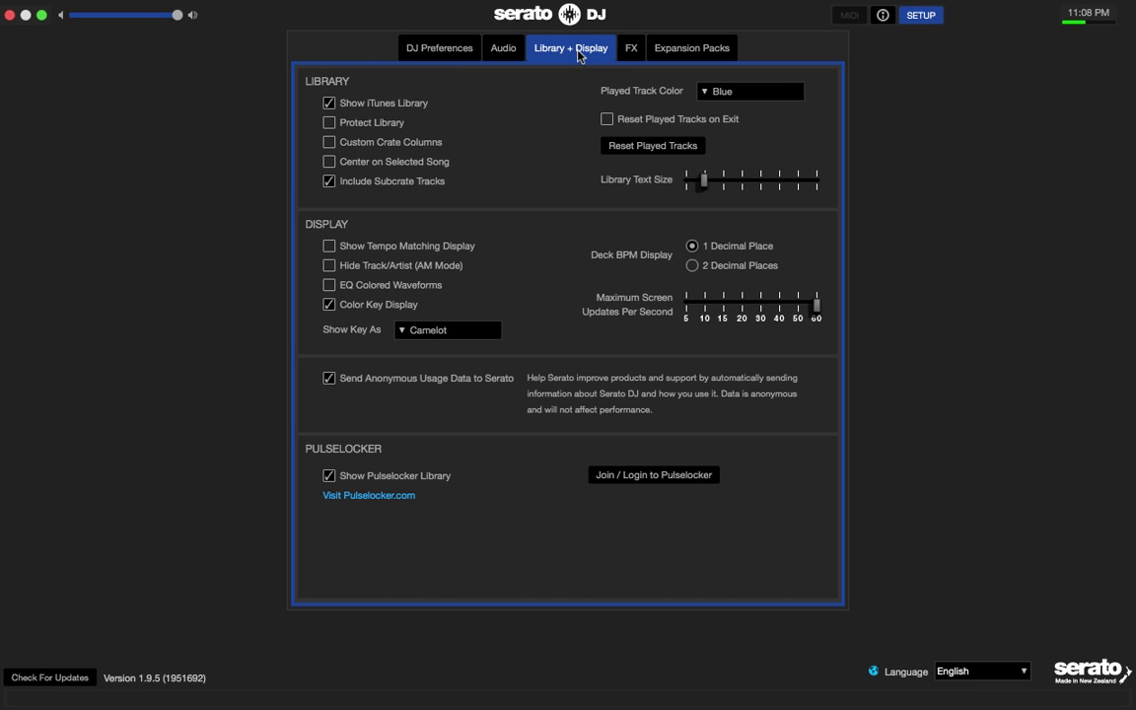
pyautogui.click(634, 49)
pyautogui.click(685, 46)
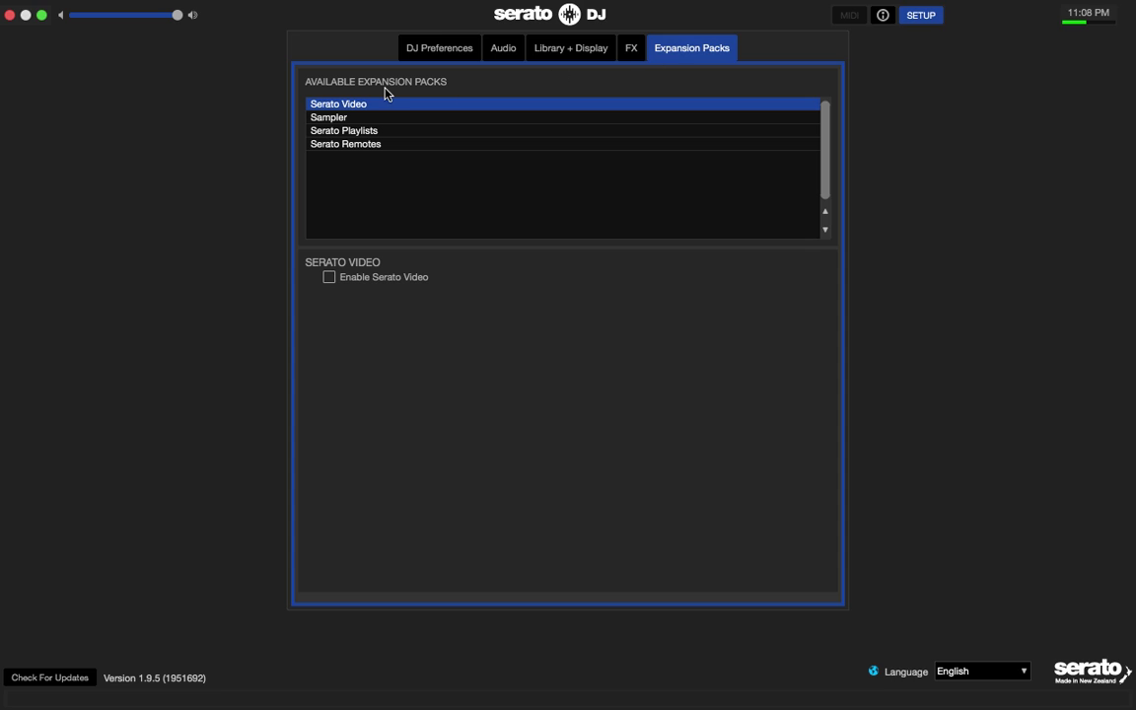
pyautogui.click(424, 53)
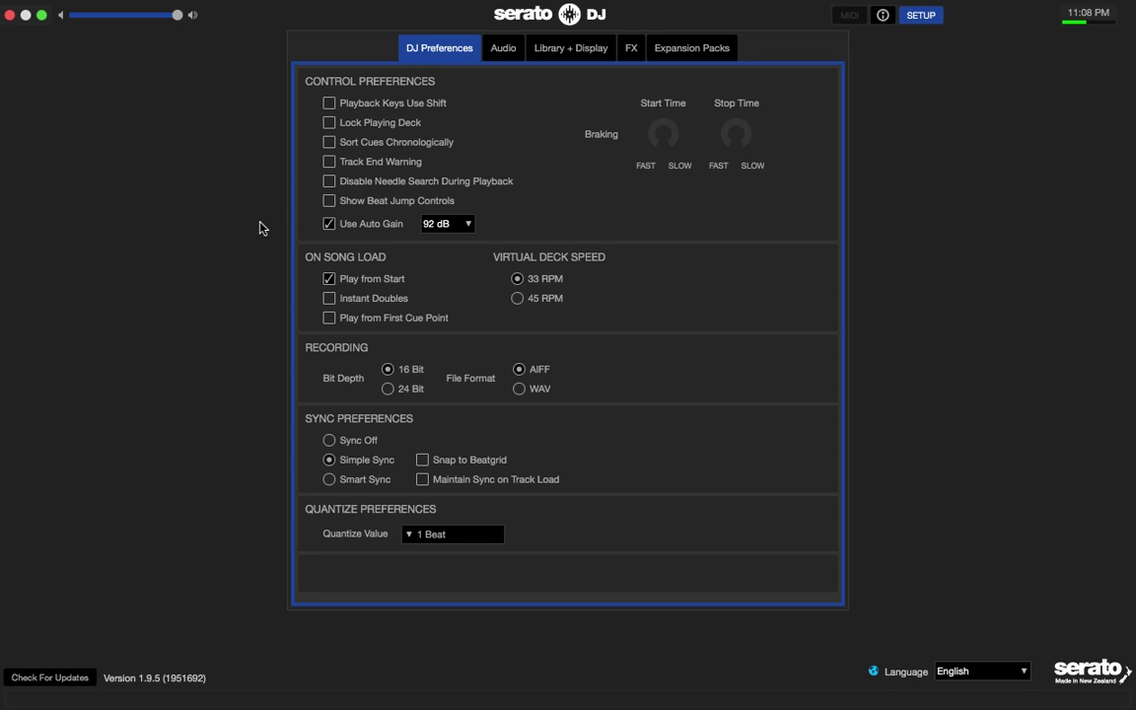
pyautogui.click(330, 480)
pyautogui.click(422, 461)
pyautogui.click(922, 16)
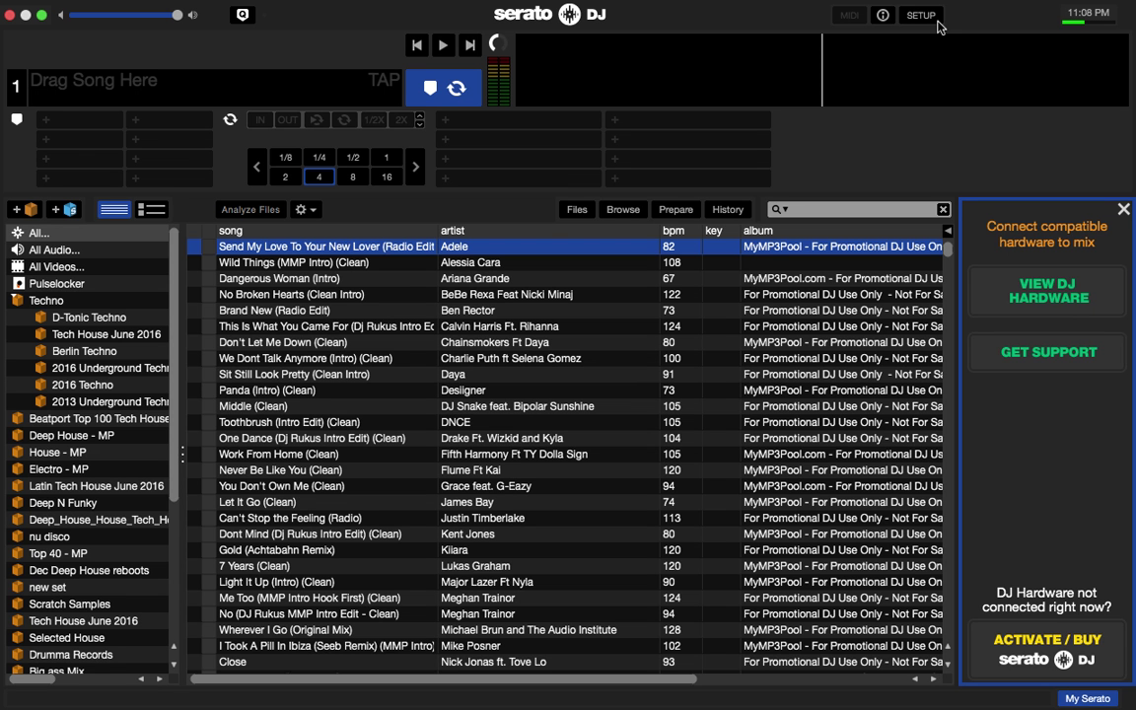